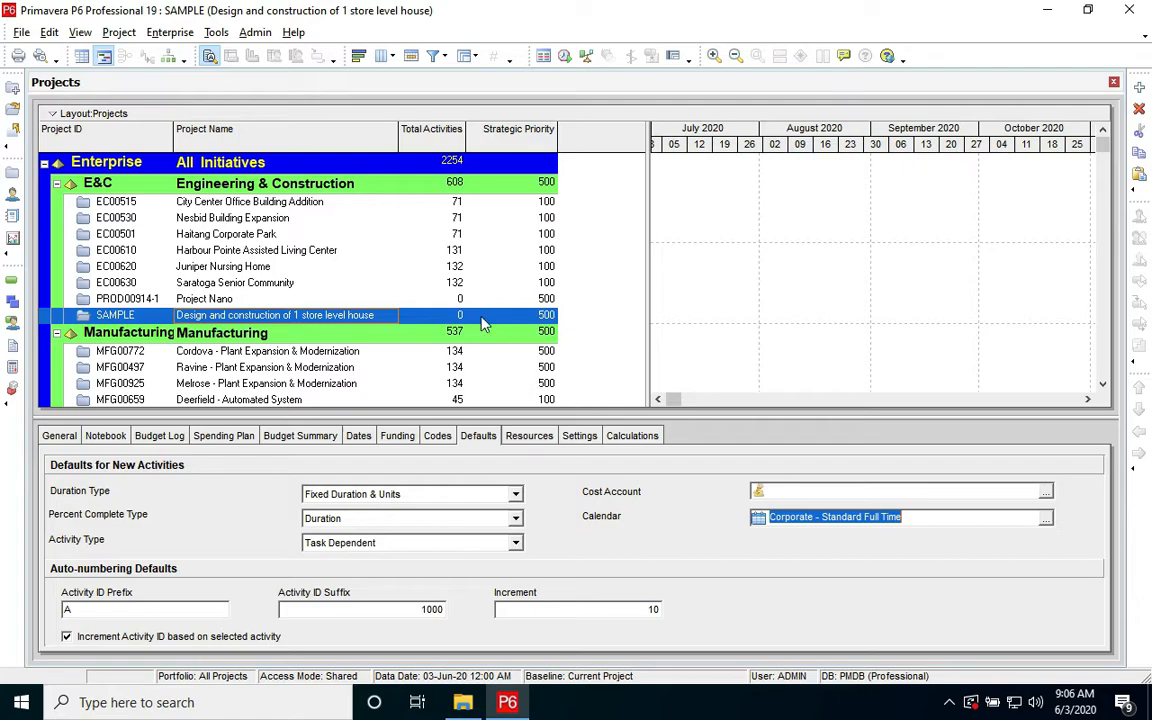
Step: Select the SAMPLE project and view the global calendars available as its default calendar
left_click(330, 266)
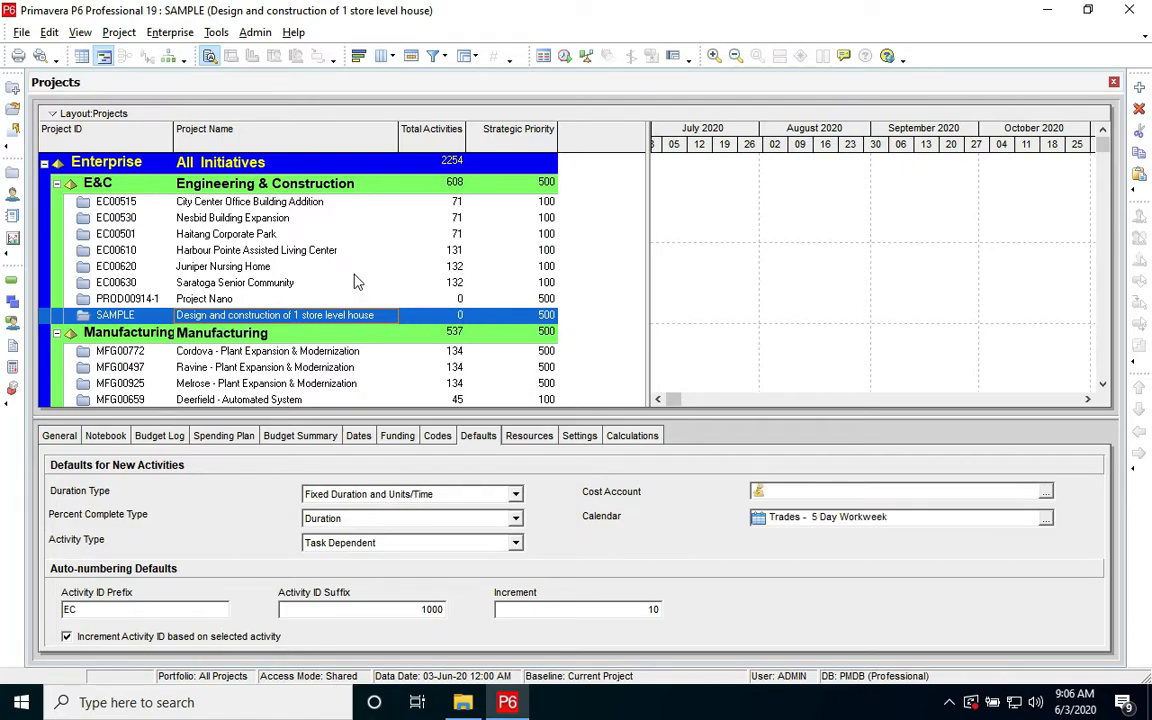
left_click(352, 316)
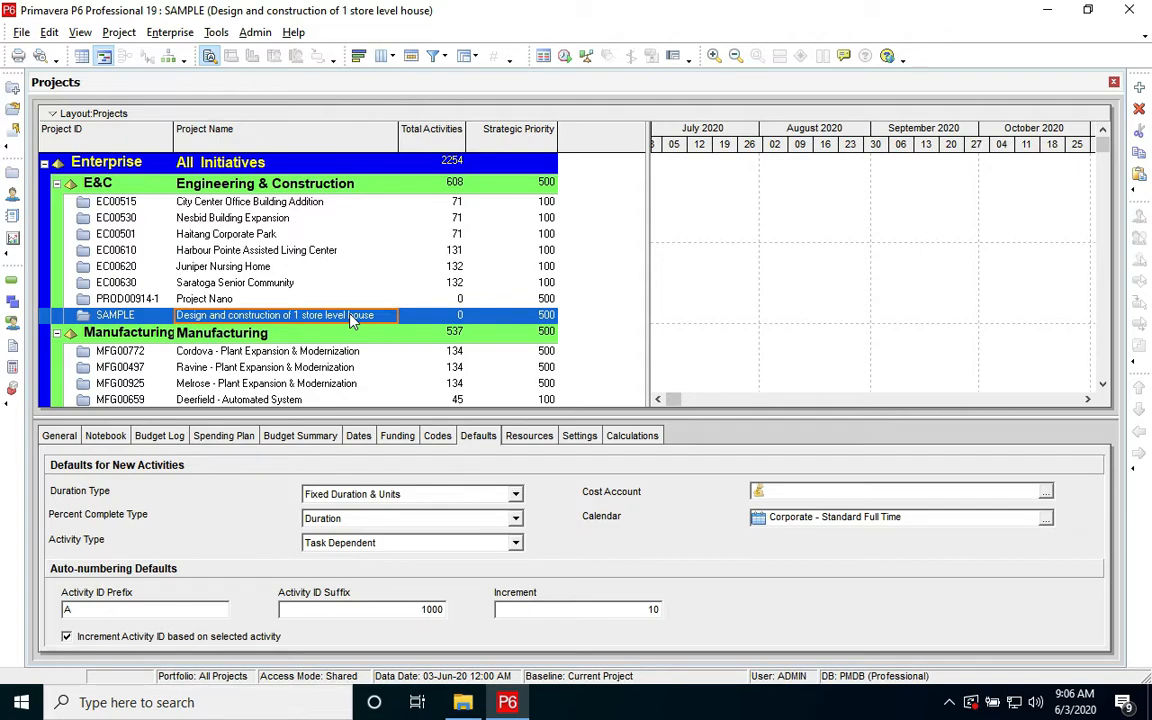
right_click(228, 317)
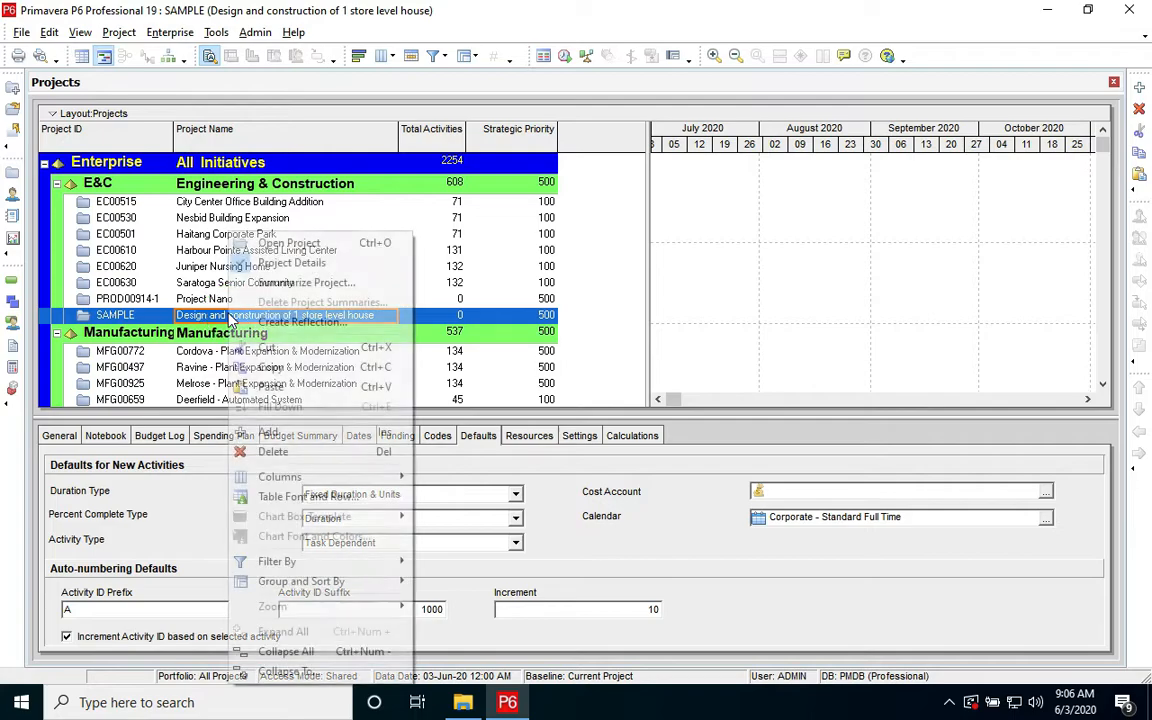
left_click(155, 298)
left_click(163, 312)
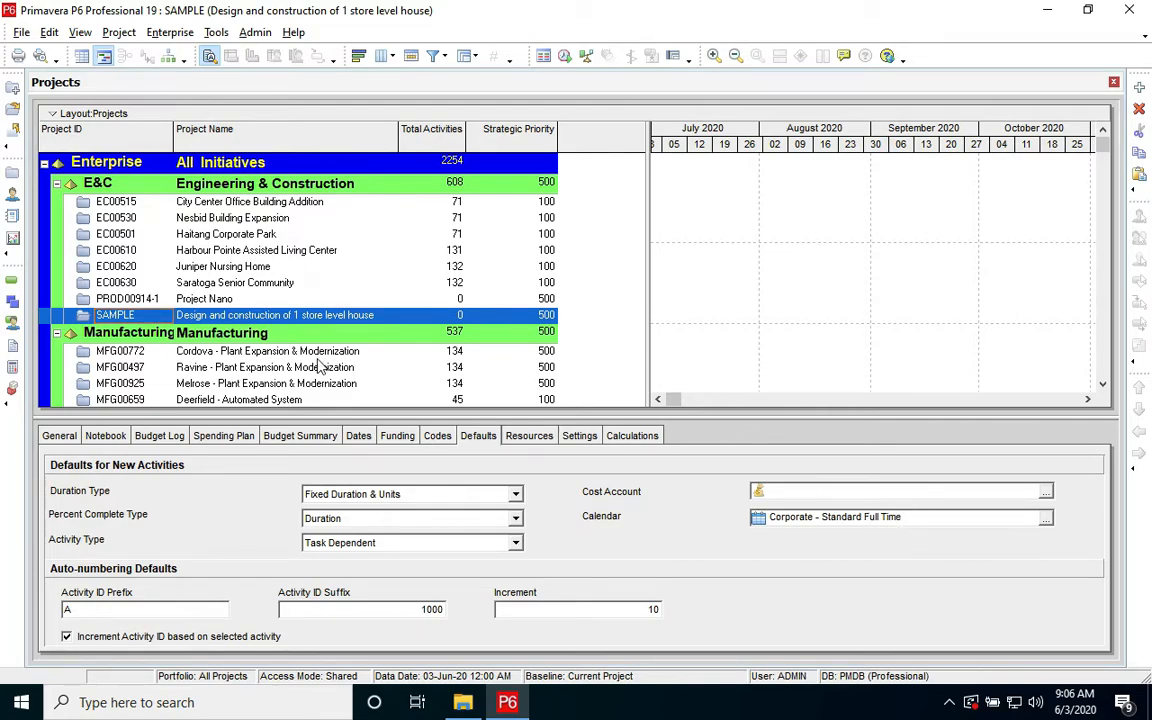
left_click(1045, 517)
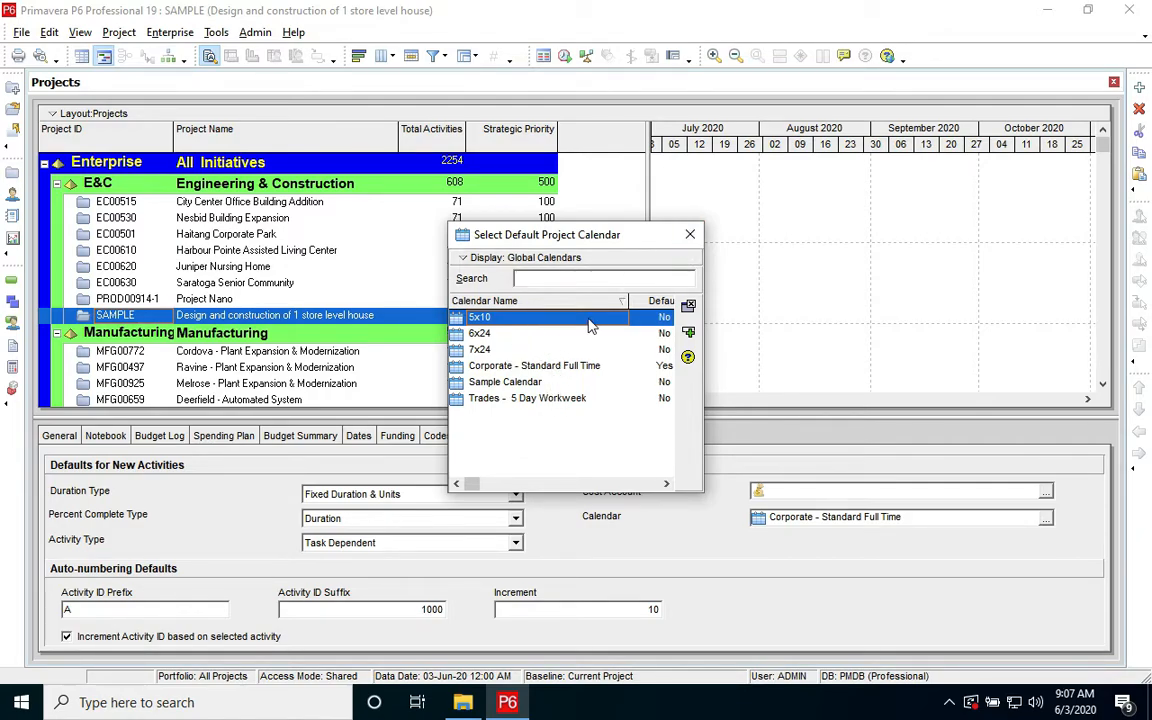
left_click(690, 234)
Step: Open the list of enterprise calendars
left_click(215, 33)
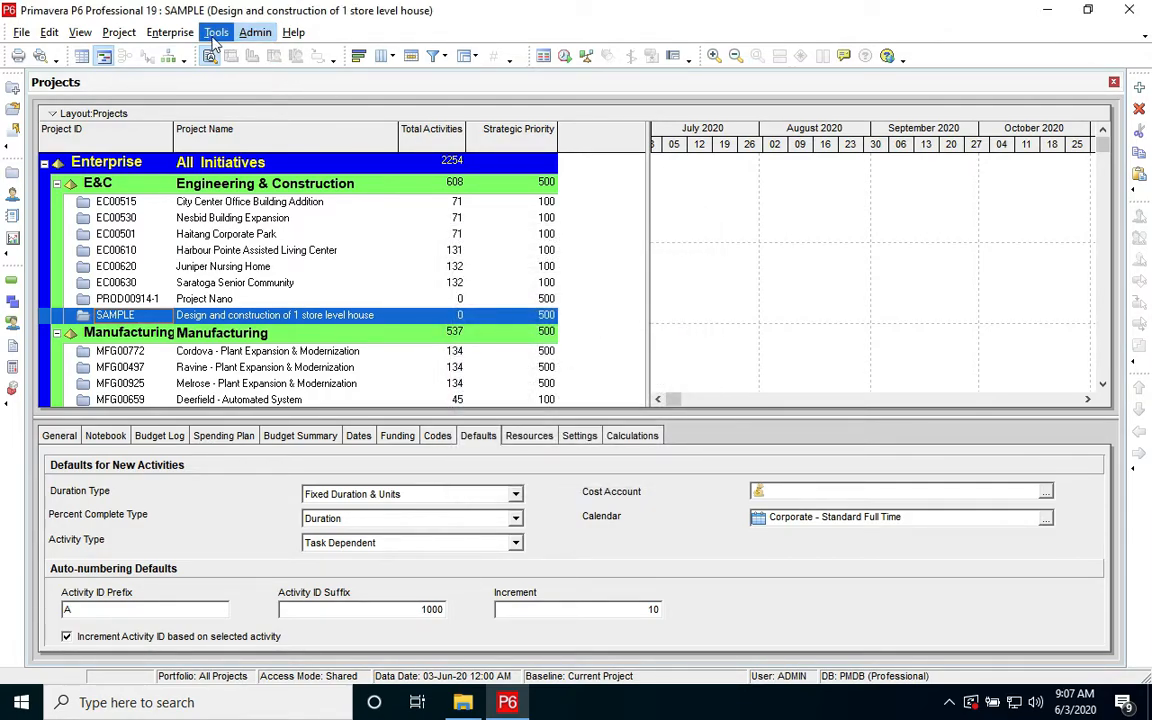
left_click(213, 120)
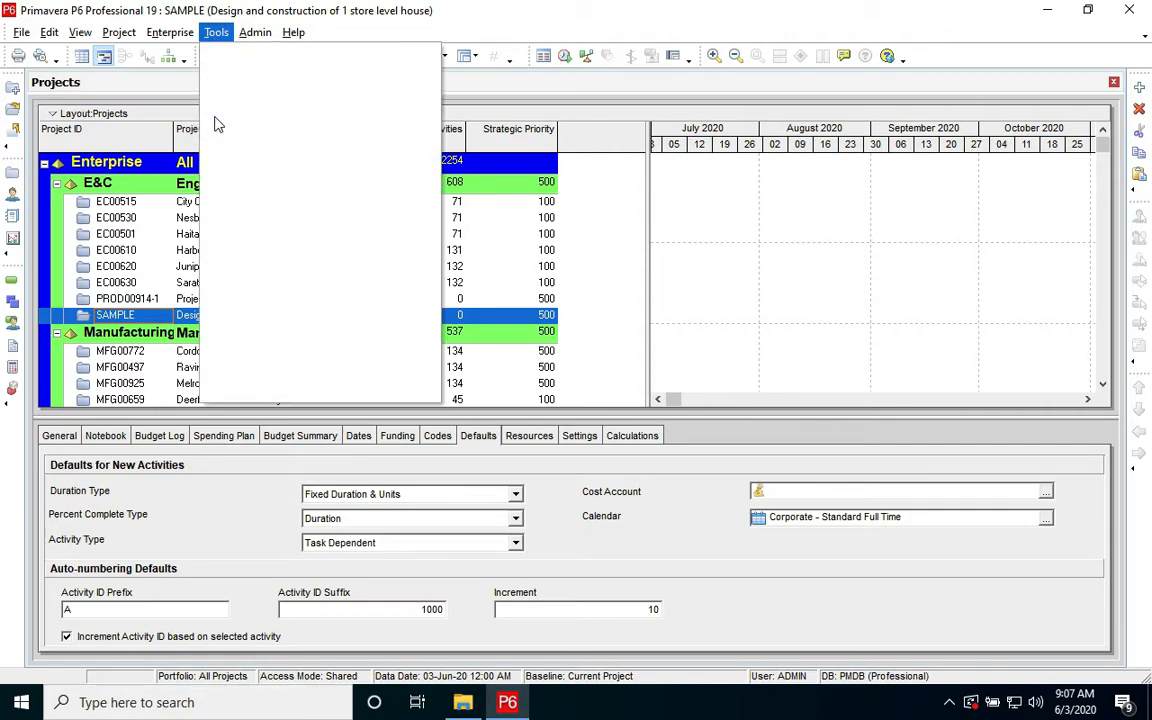
mouse_move(170, 32)
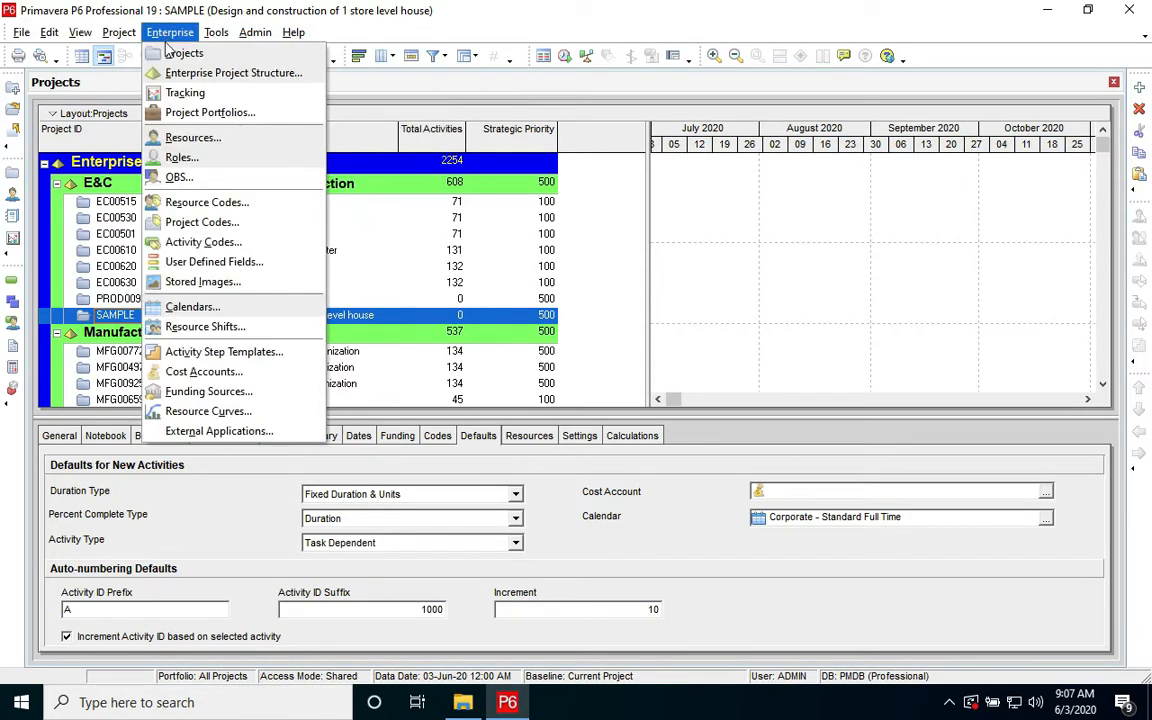
left_click(183, 308)
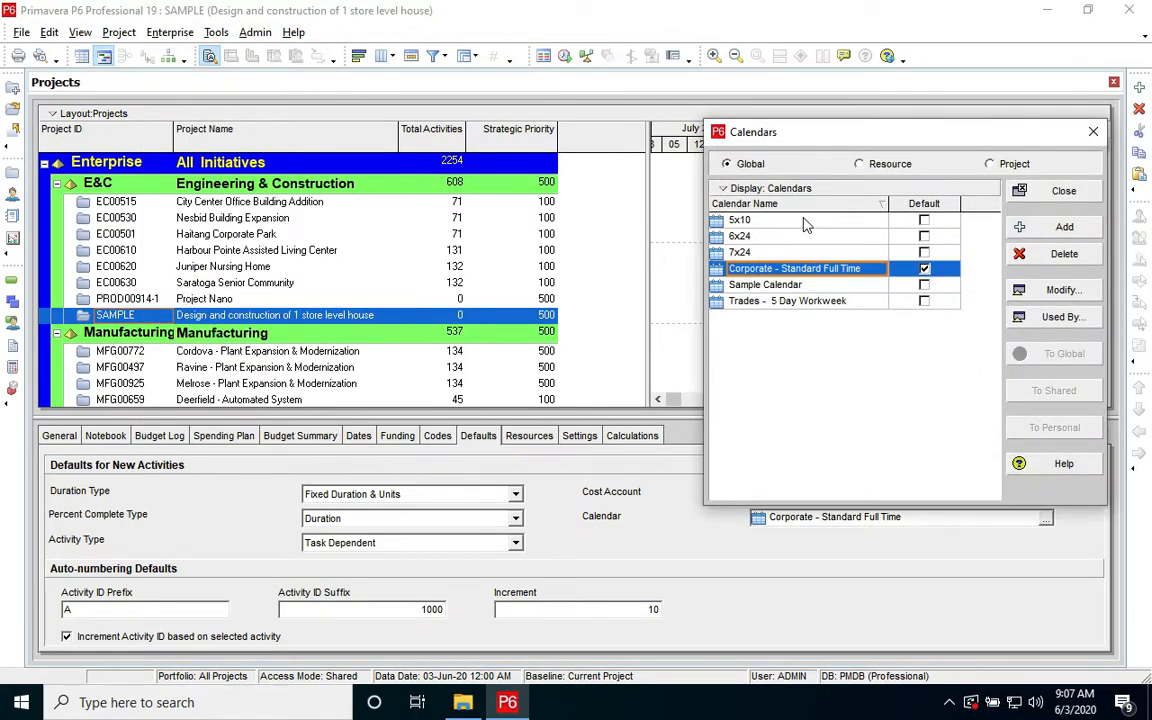
Step: Check which projects use the global Corporate - Standard Full Time calendar
left_click(793, 285)
left_click(800, 268)
left_click(811, 238)
left_click(790, 220)
left_click(811, 269)
left_click(1062, 316)
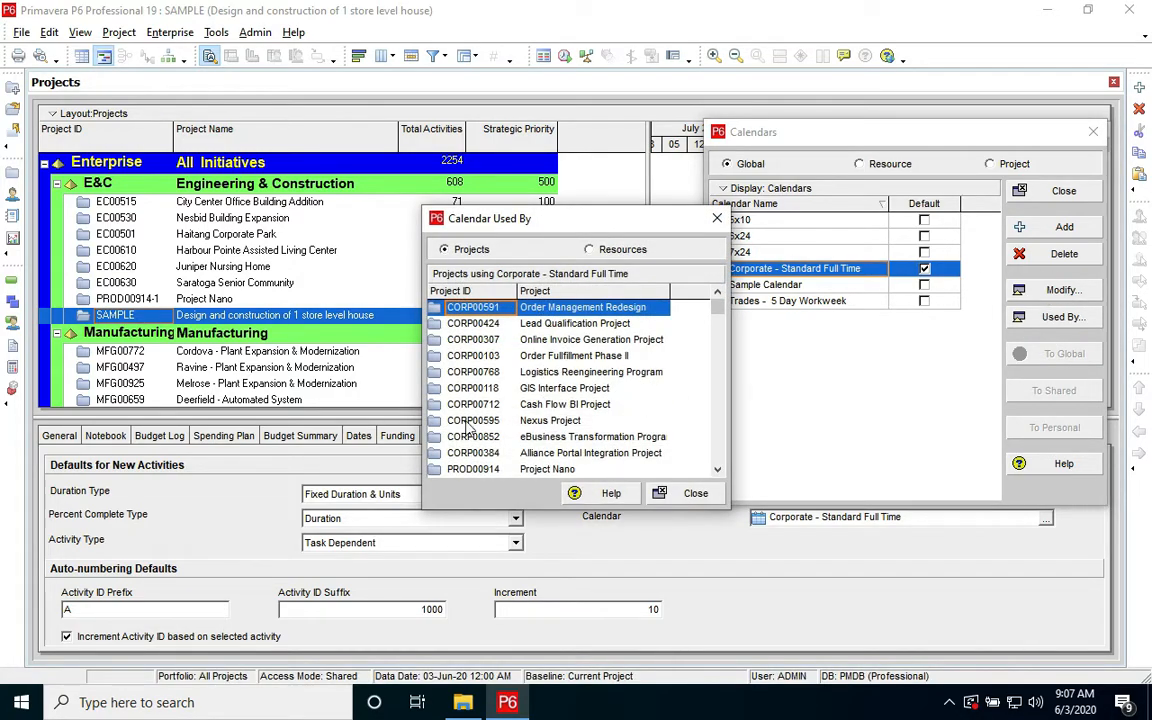
scroll(543, 392, "down", 5)
scroll(543, 390, "down", 3)
left_click(716, 218)
Step: Check which projects use the global Sample Calendar and delete that calendar
left_click(755, 287)
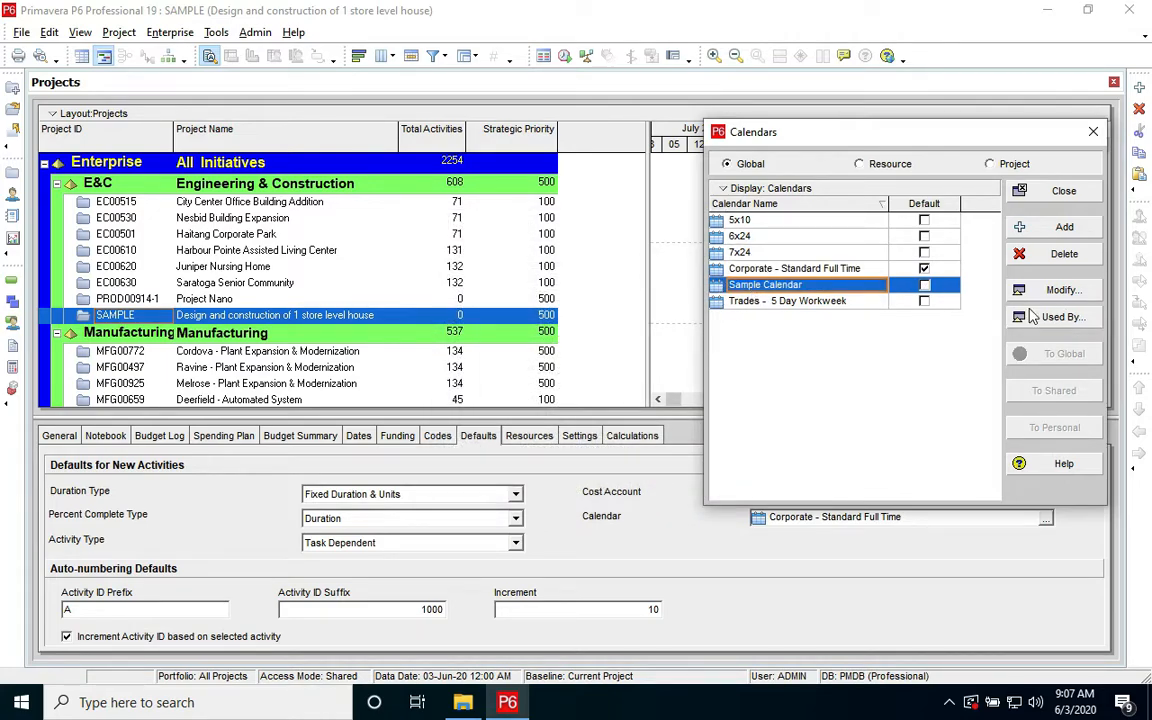
left_click(1058, 318)
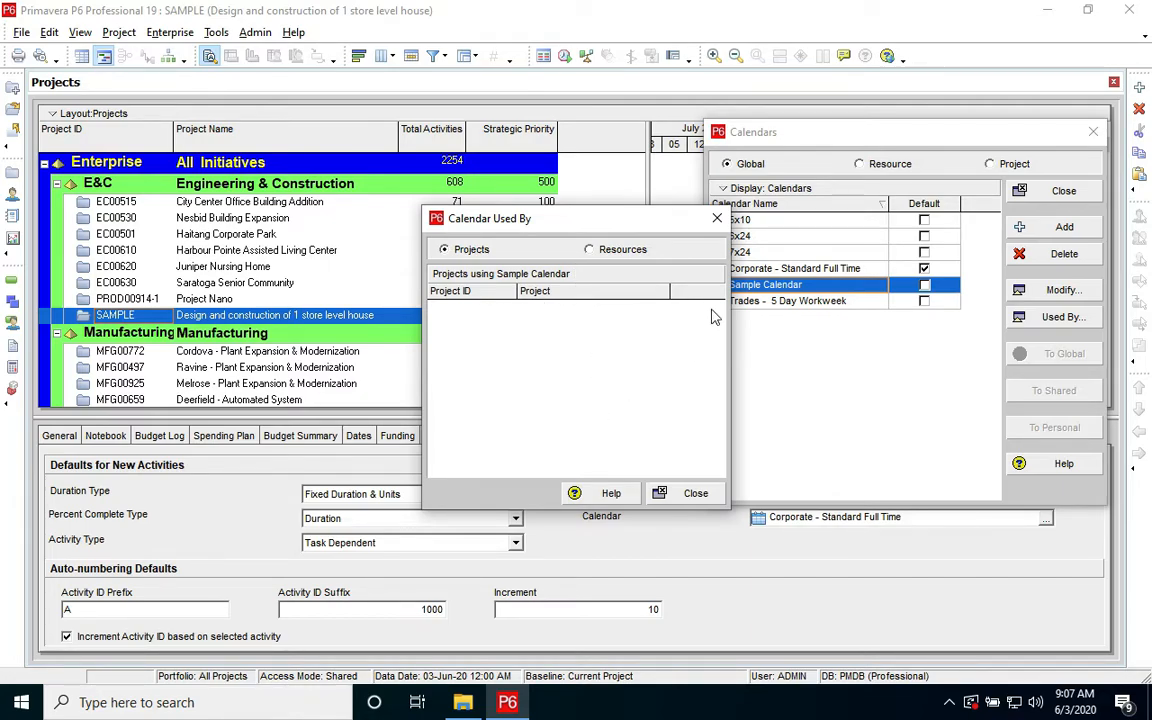
left_click(719, 222)
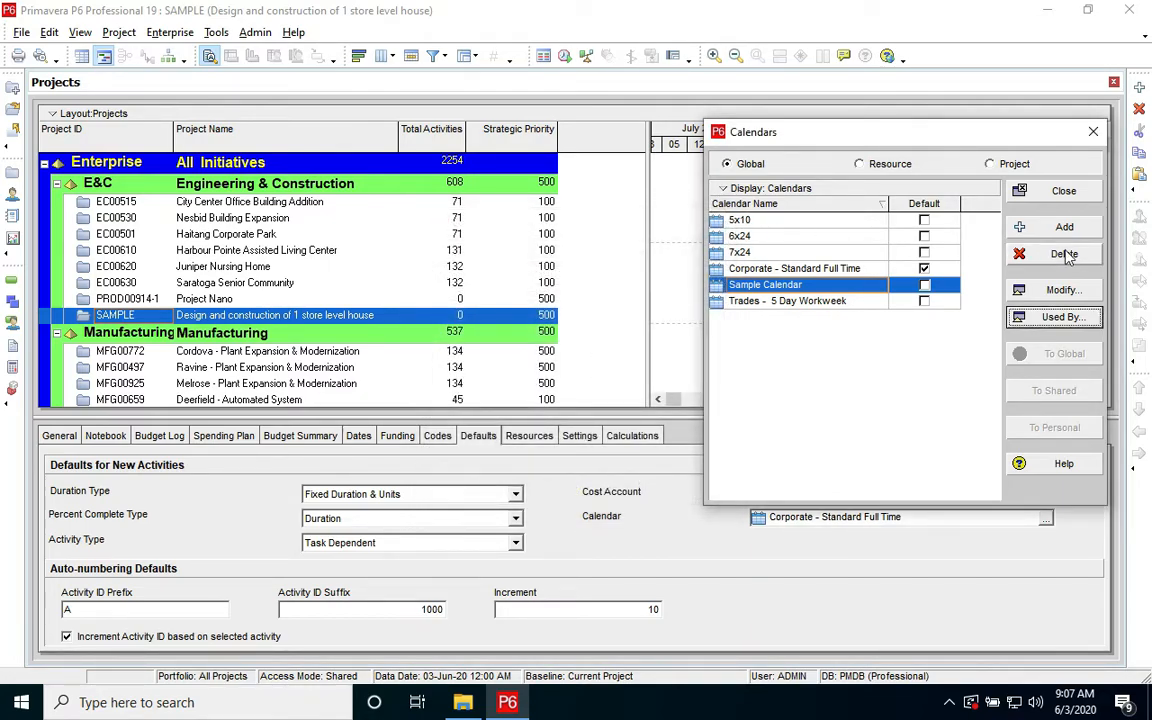
left_click(1060, 253)
left_click(531, 381)
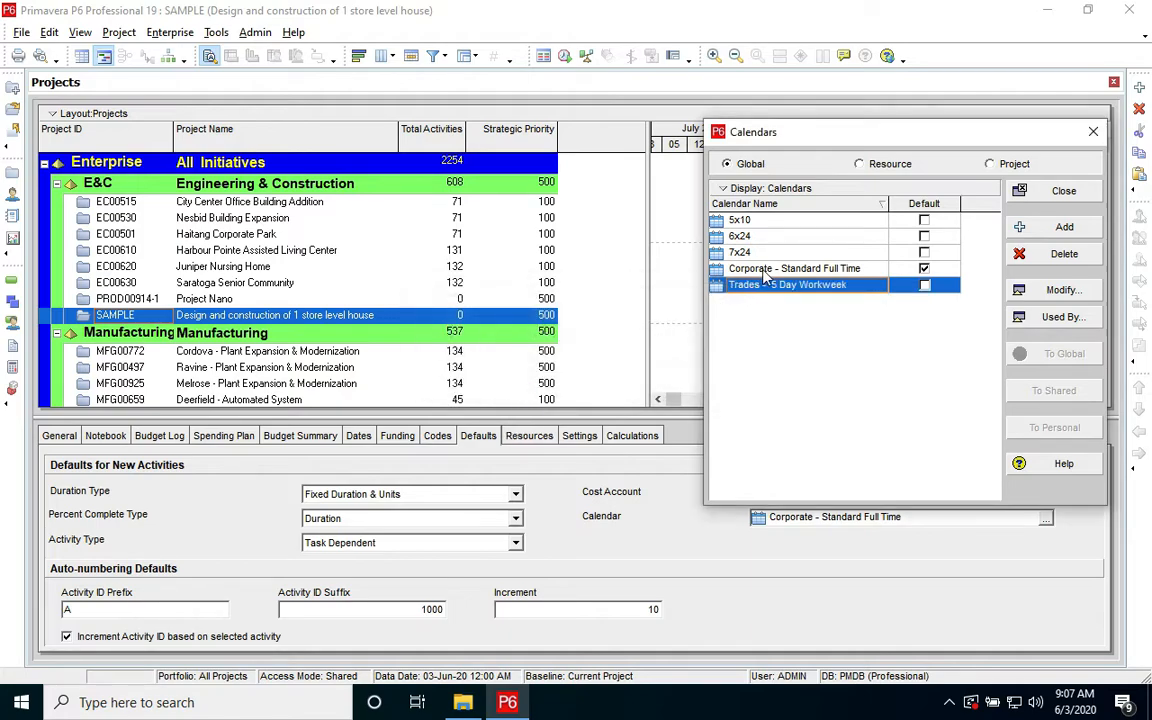
Step: Add a global calendar copied from Corporate - Standard Full Time and name it Sample Sample
left_click(828, 266)
left_click(1074, 234)
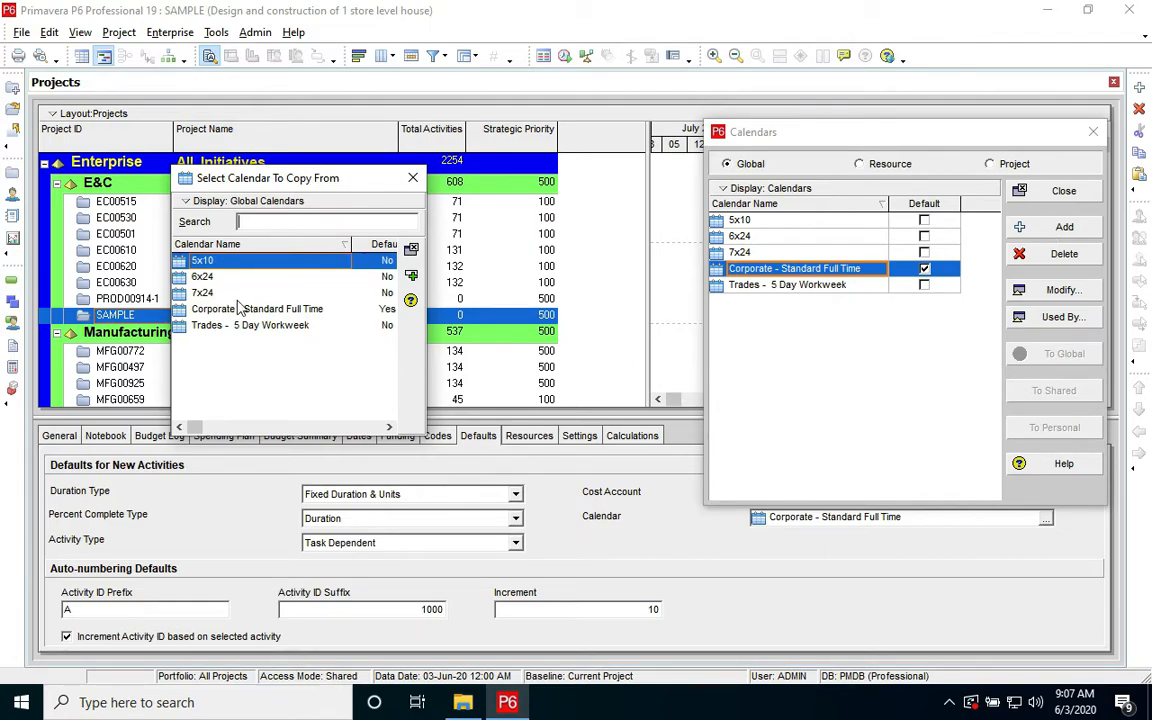
left_click(228, 310)
left_click(226, 292)
left_click(228, 277)
left_click(234, 309)
left_click(233, 323)
left_click(236, 311)
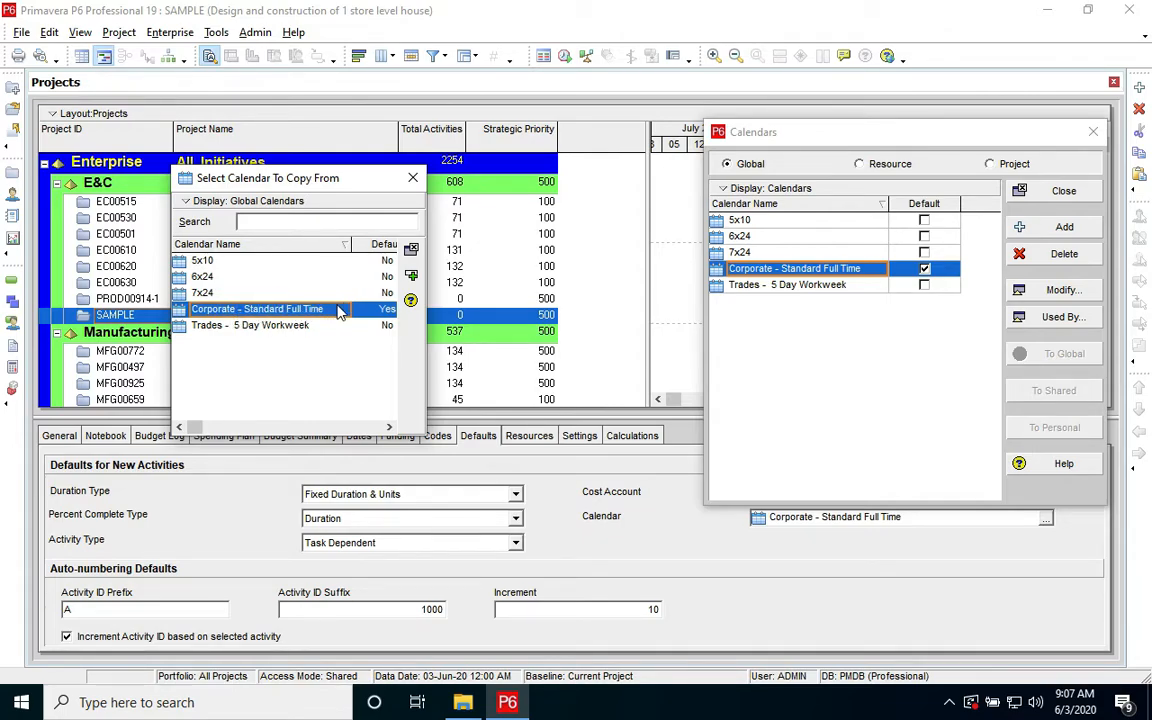
left_click(411, 275)
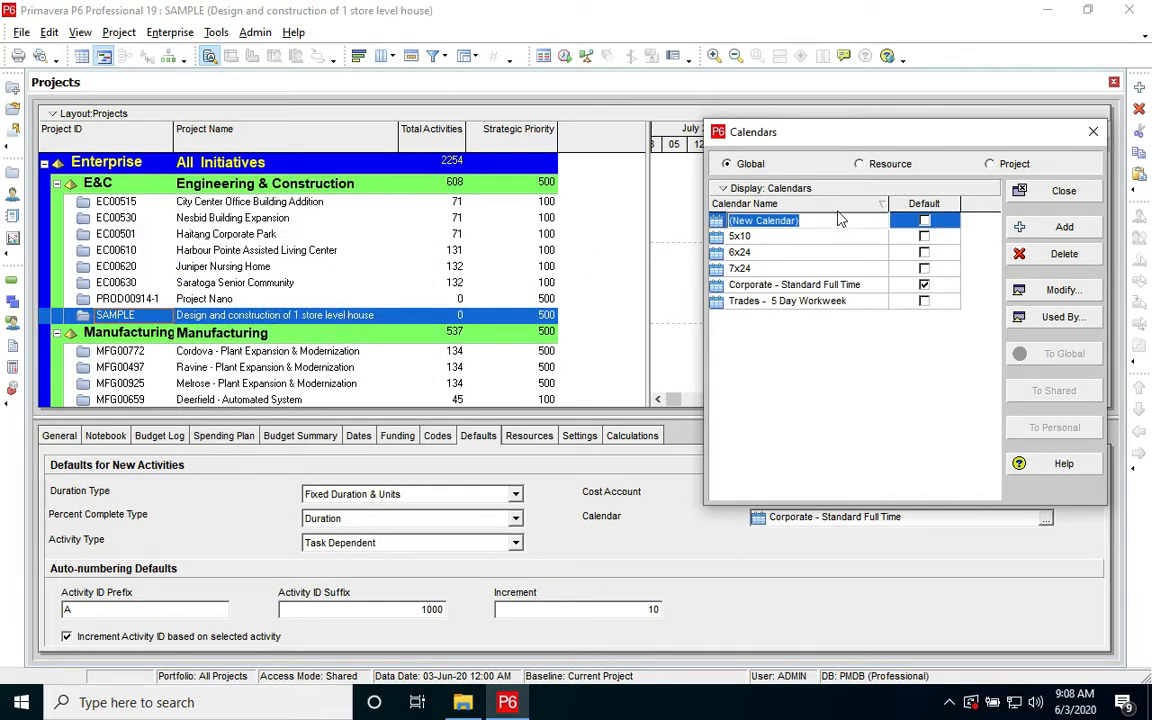
type("Sample")
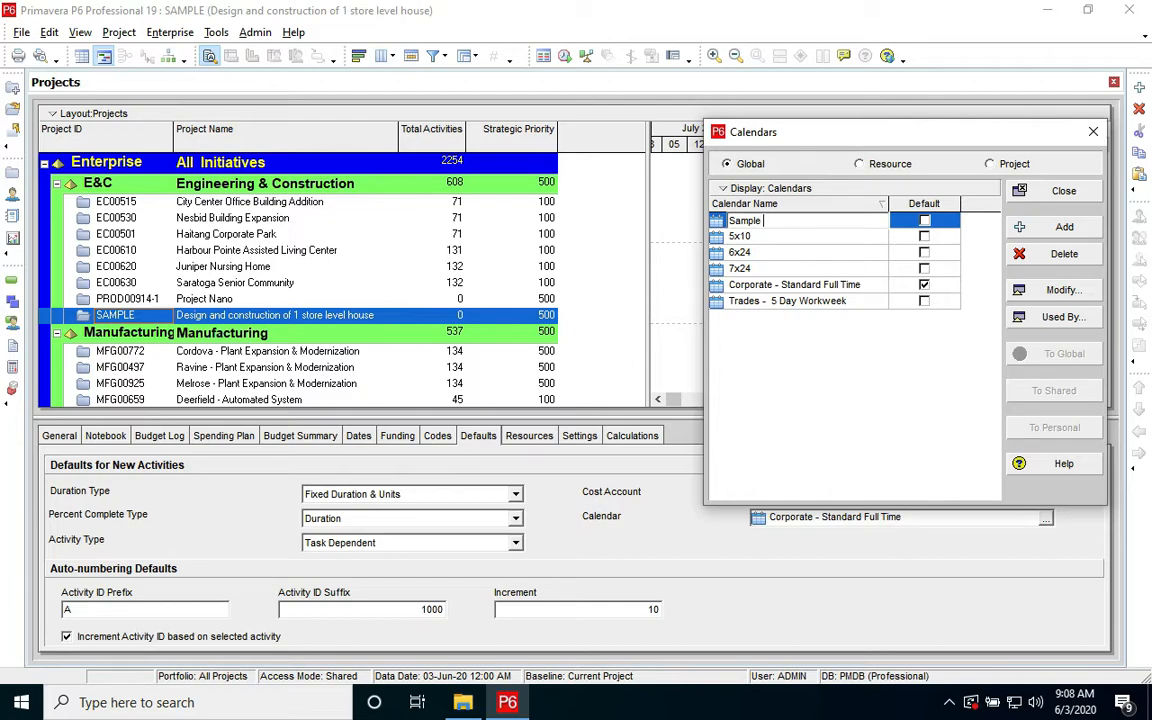
left_click(875, 350)
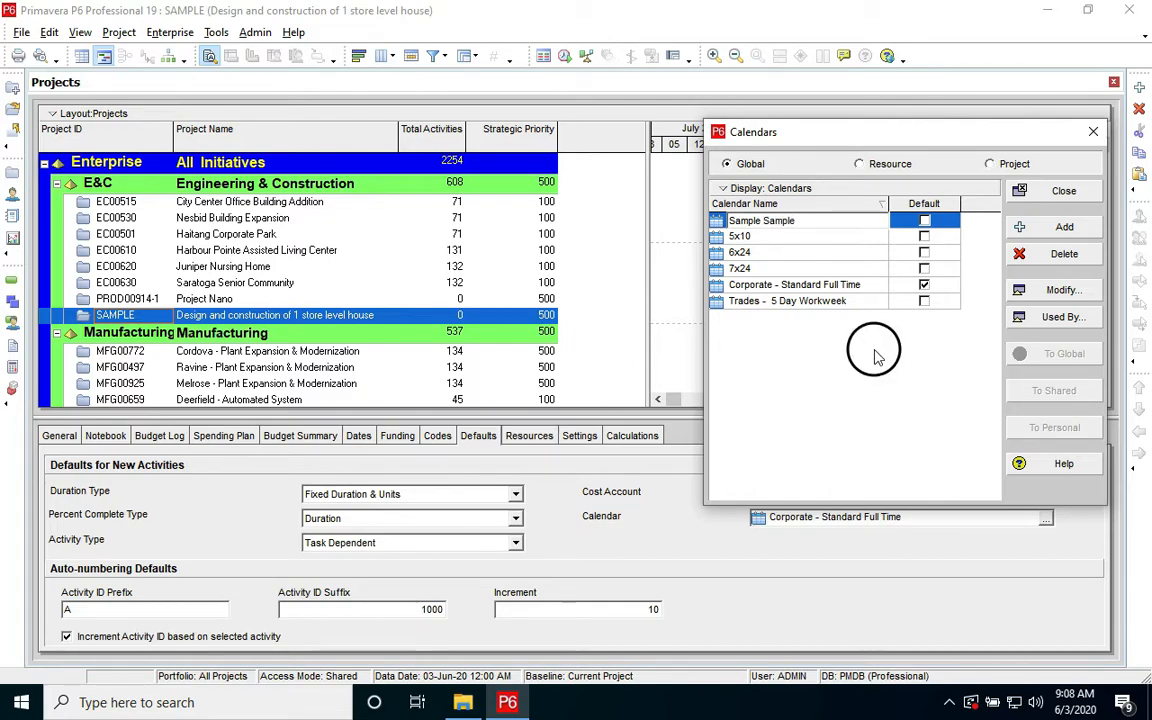
Step: Open the Sample Sample calendar for modification and examine the work hours per day in early June 2020
left_click(1062, 289)
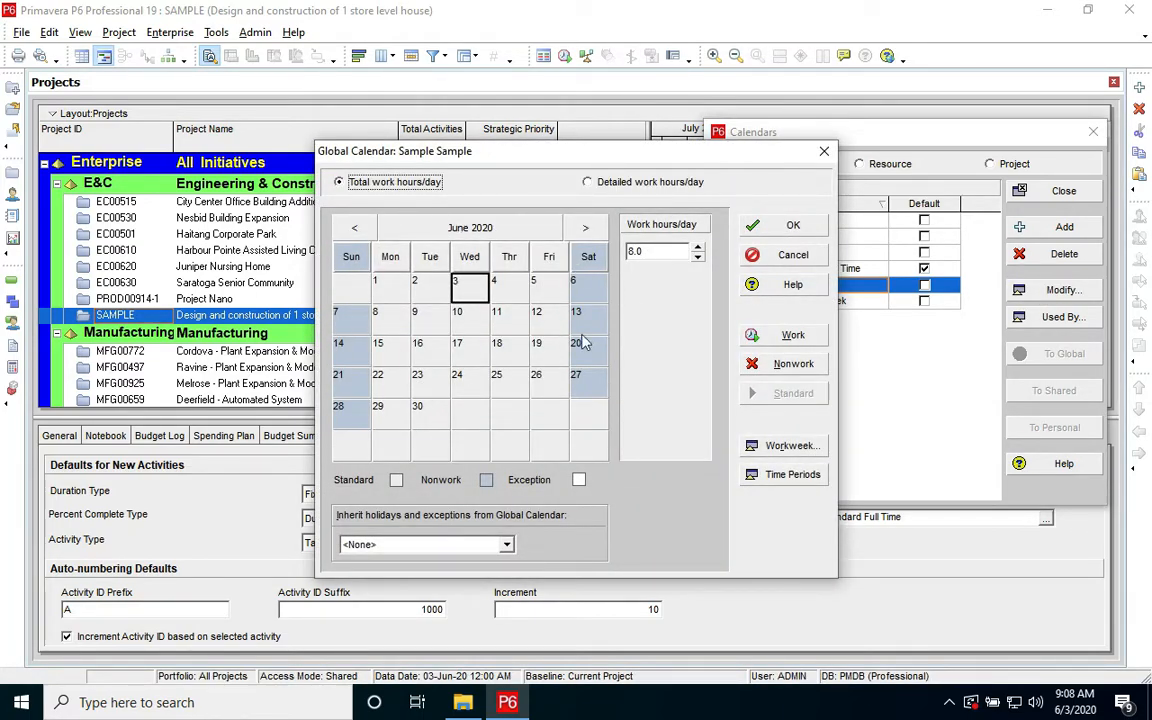
left_click(384, 292)
key("Right")
key("Right")
key("Right")
key("Right")
key("Left")
key("Left")
key("Left")
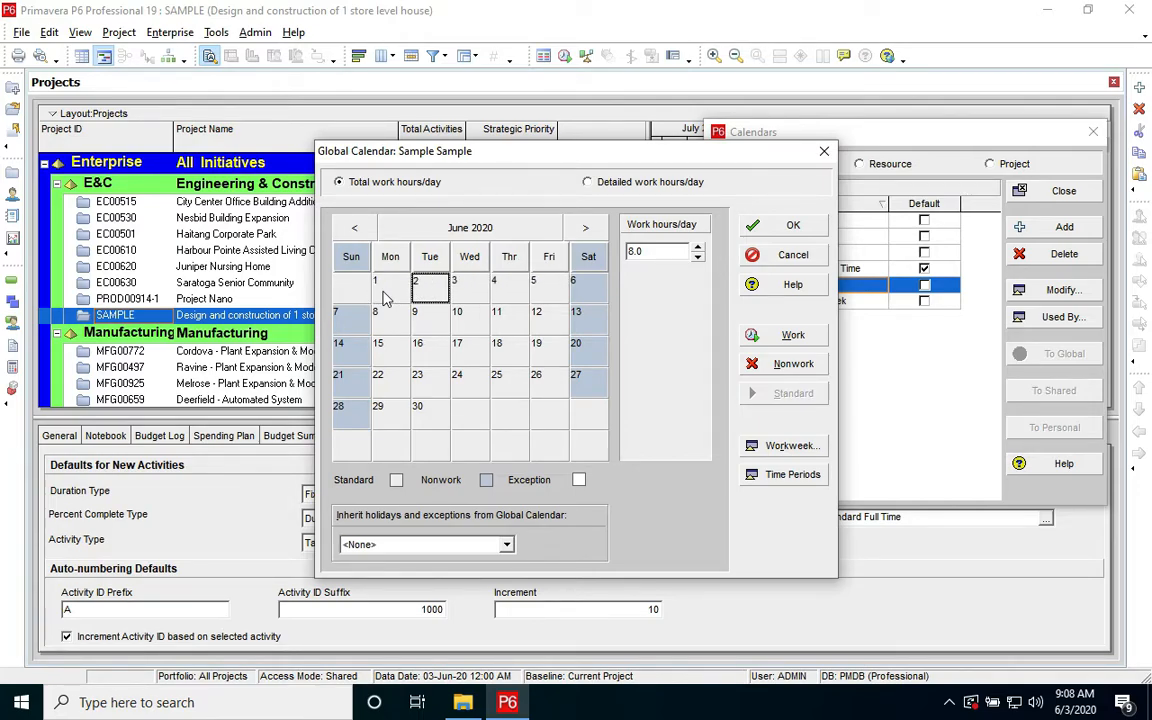
key("Right")
key("Right")
key("Right")
key("Right")
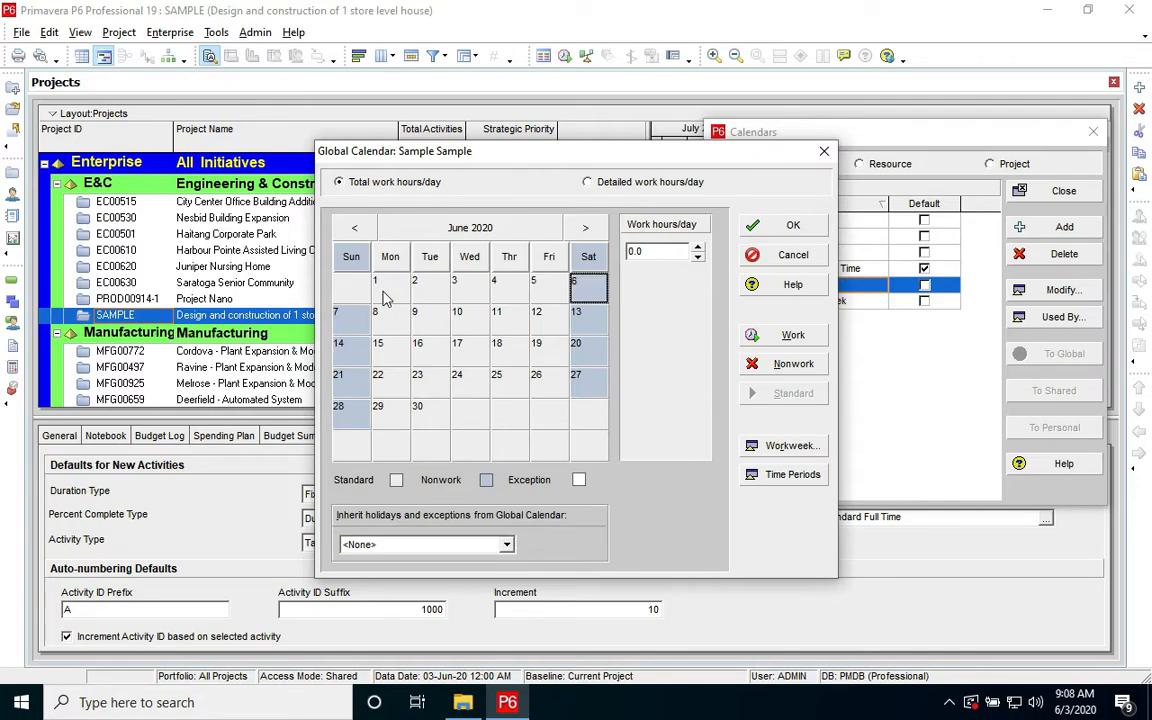
key("Down")
key("Left")
key("Up")
key("Left")
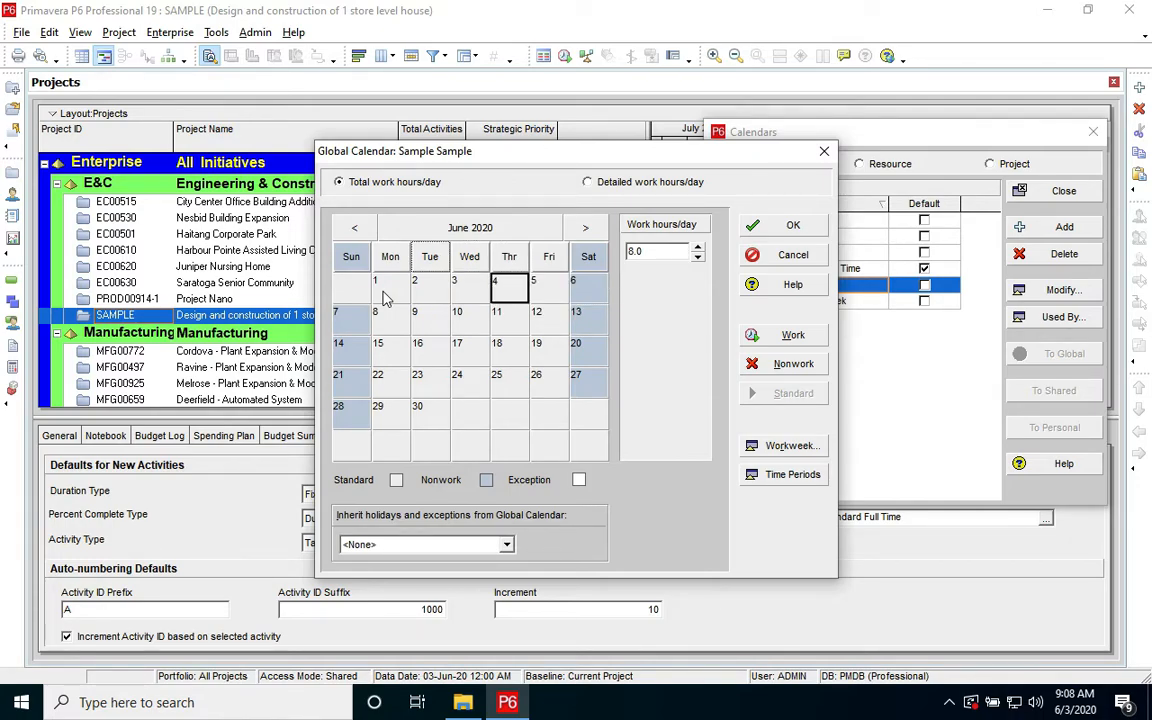
key("Right")
key("Right")
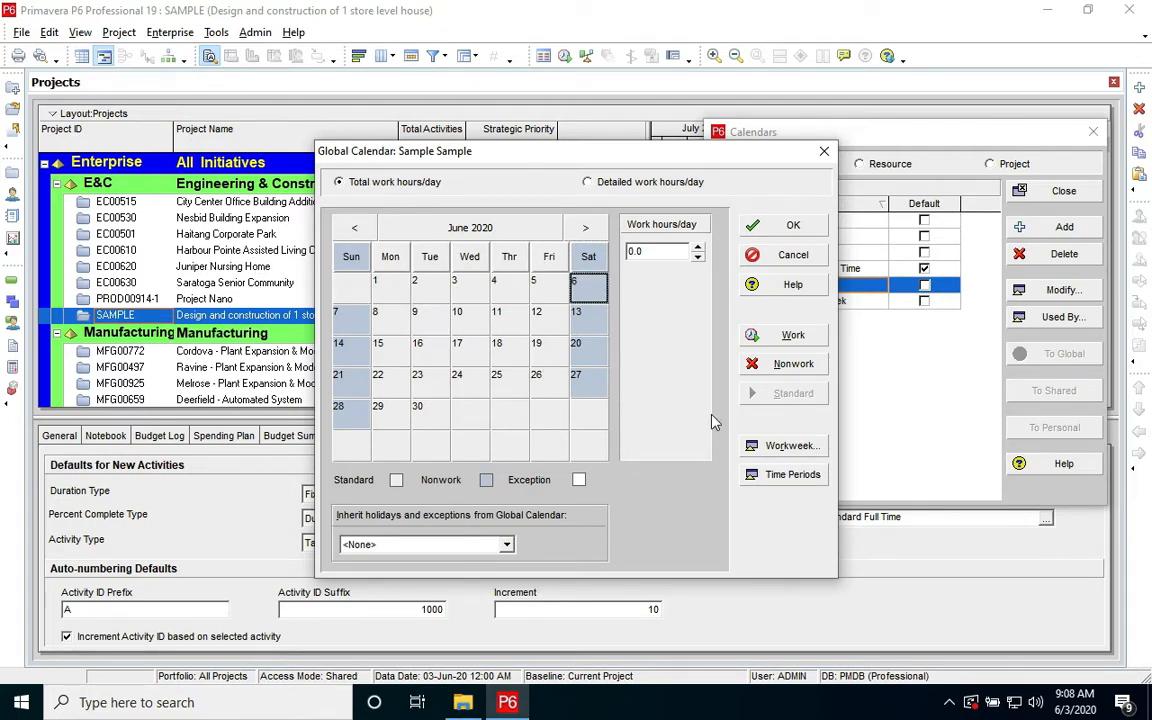
Step: Set the standard work hours of Sunday and Saturday to 8 in the calendar's workweek
left_click(790, 446)
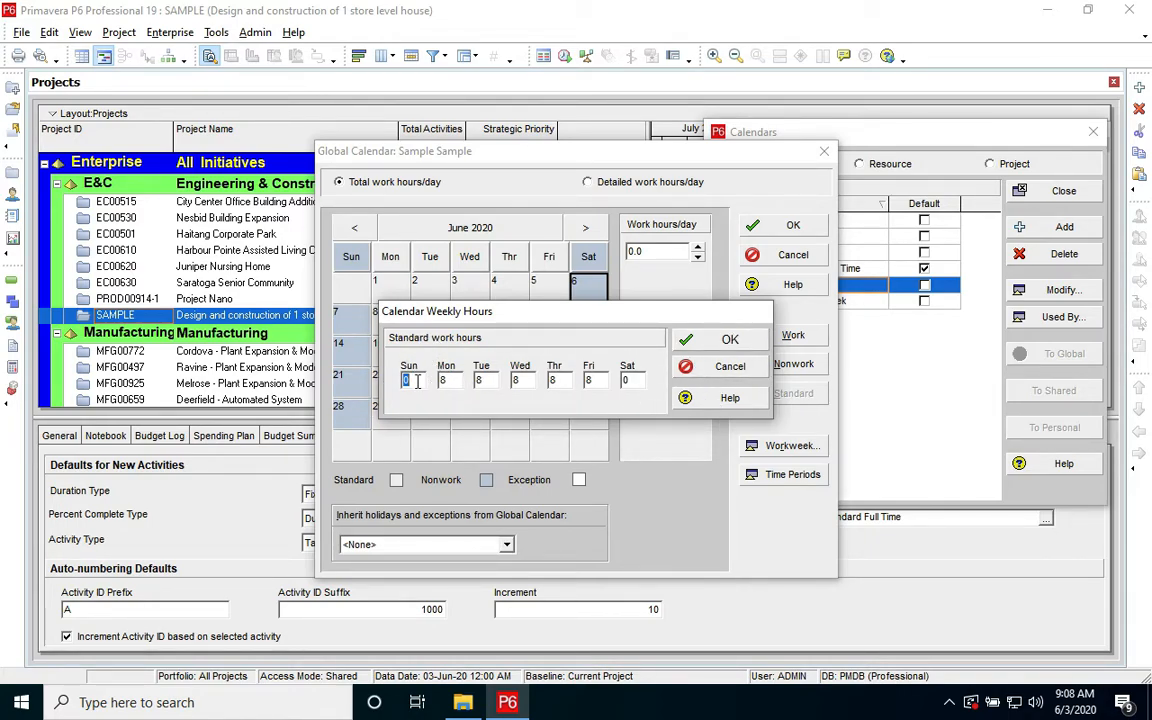
double_click(630, 379)
type("8")
left_click(726, 339)
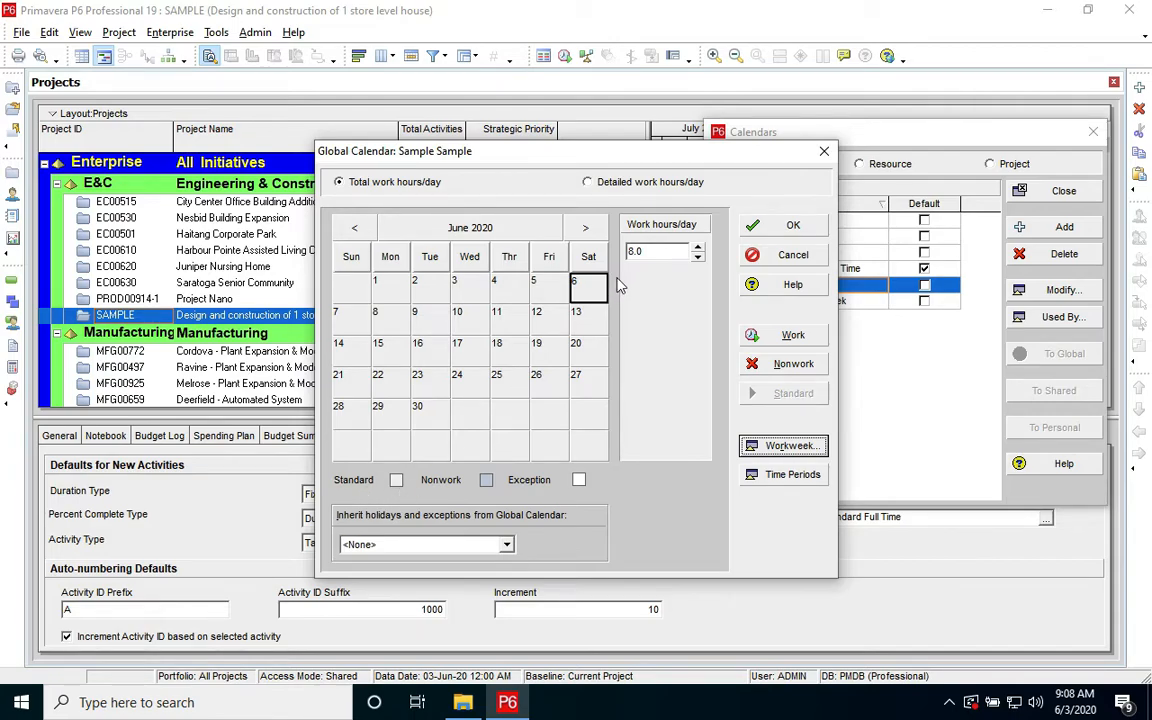
Step: Check the work hours per day on several dates in the first three weeks of June 2020
left_click(509, 287)
left_click(429, 291)
left_click(380, 315)
left_click(462, 314)
left_click(505, 312)
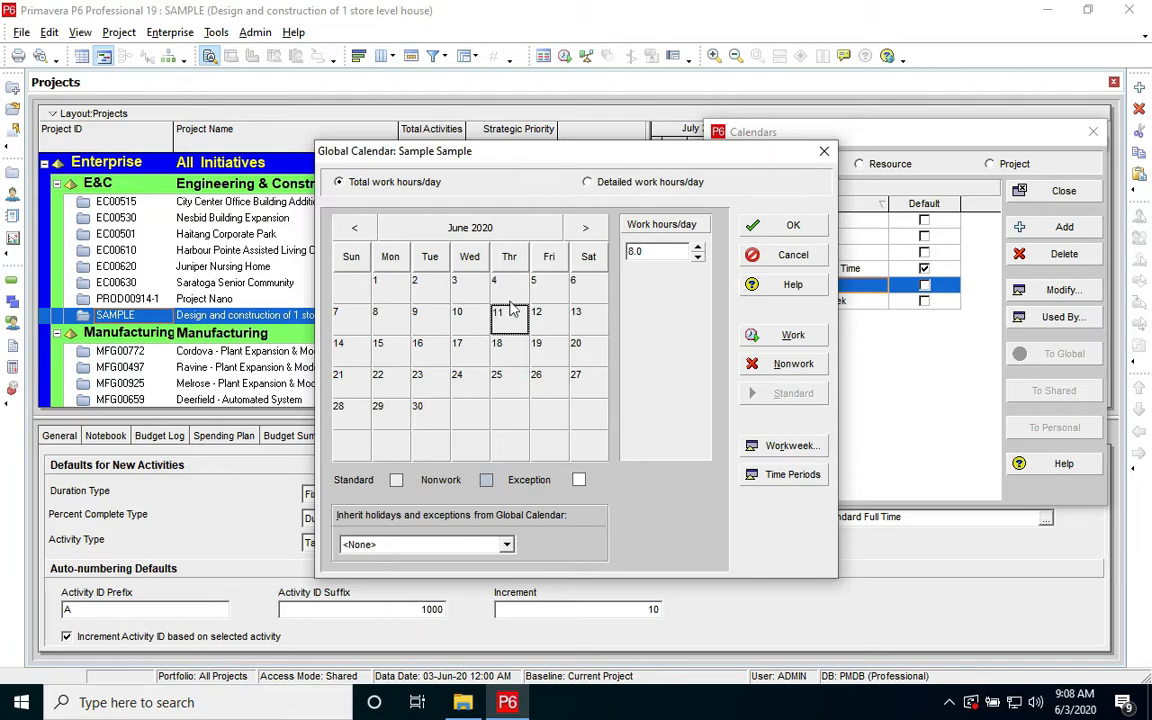
left_click(540, 313)
left_click(584, 347)
left_click(548, 355)
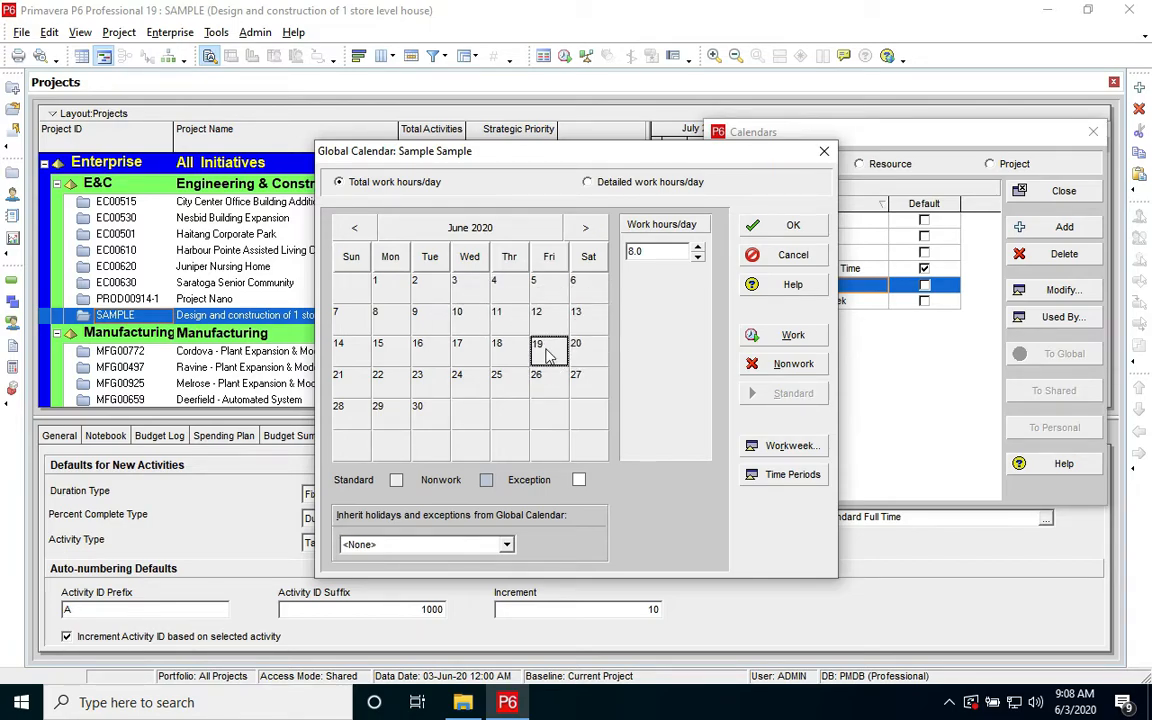
Step: Review and accept the calendar's hours per time period, and save the calendar changes
left_click(752, 474)
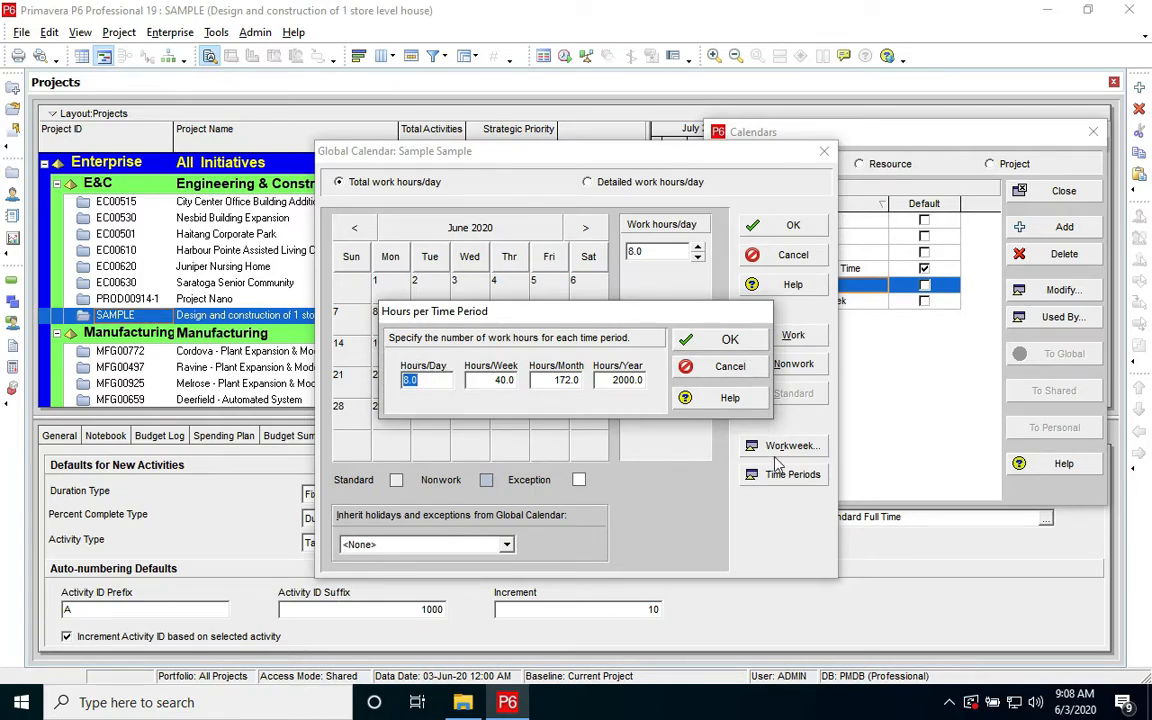
left_click(730, 341)
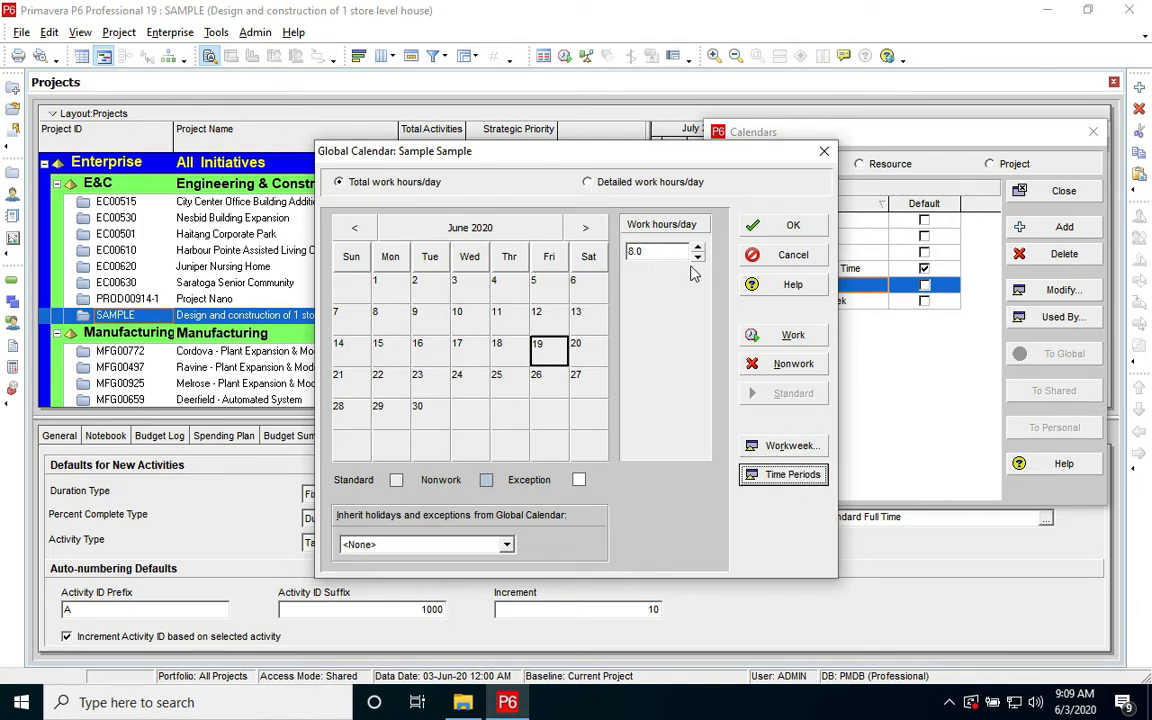
left_click(770, 227)
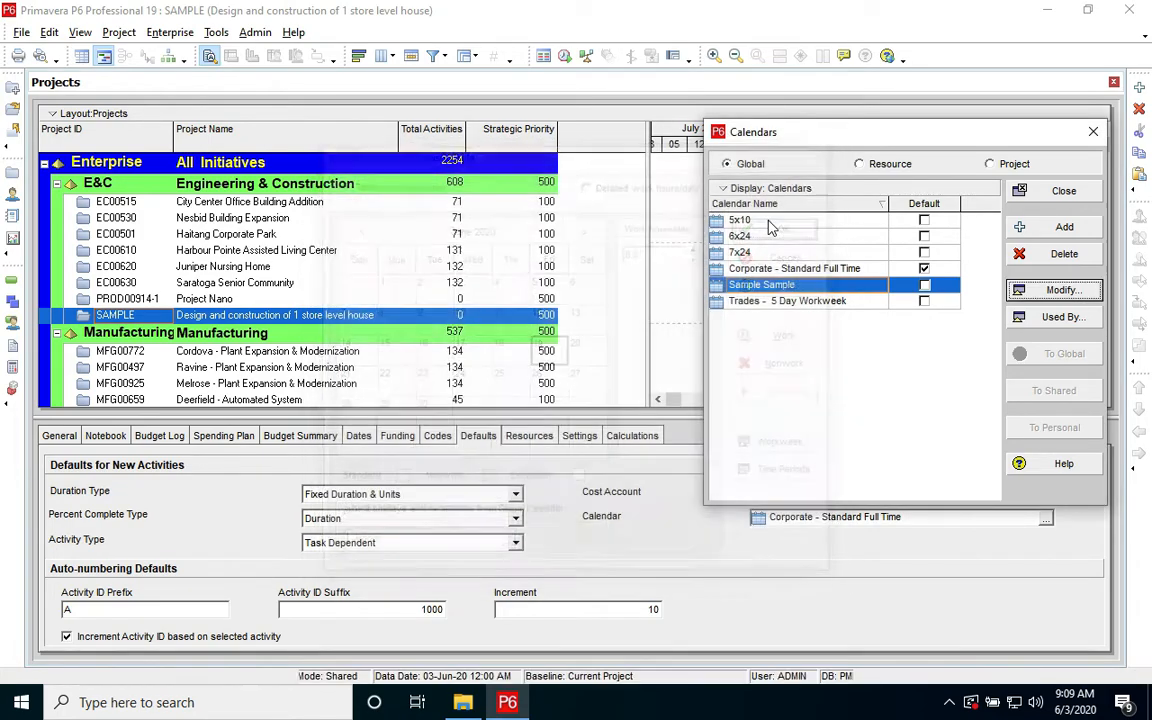
Step: Rename the Sample Sample calendar to "Sample calendar" and close the calendars list
left_click(830, 285)
double_click(778, 285)
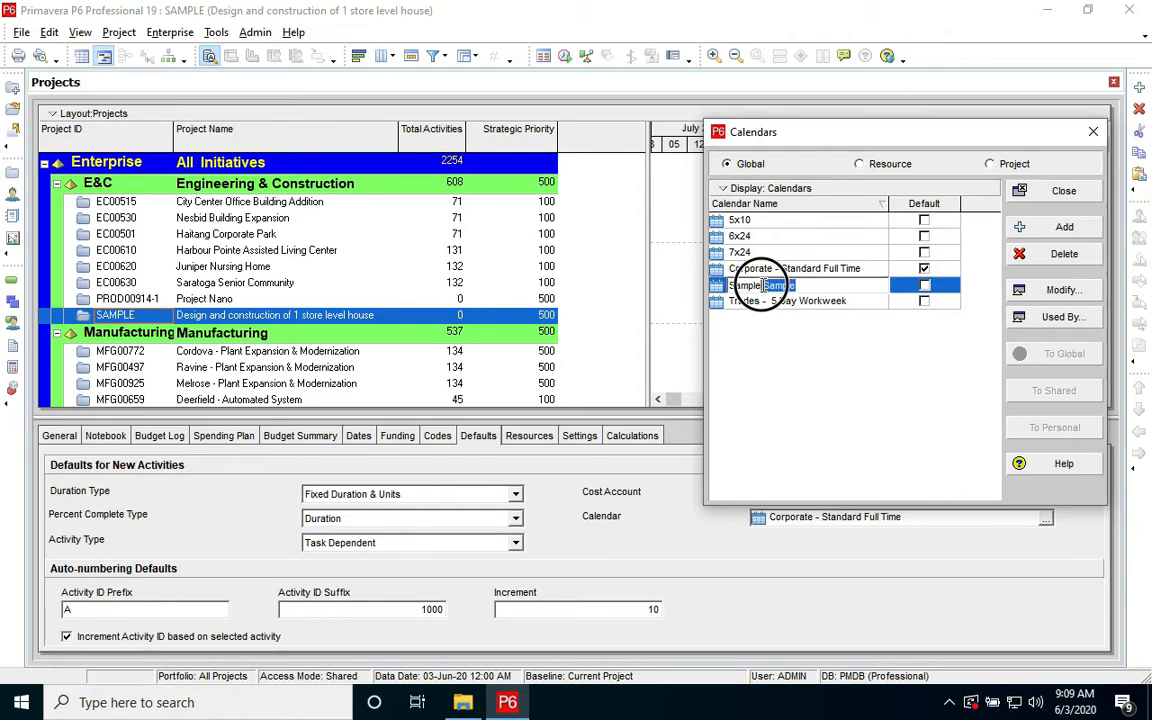
type("ca")
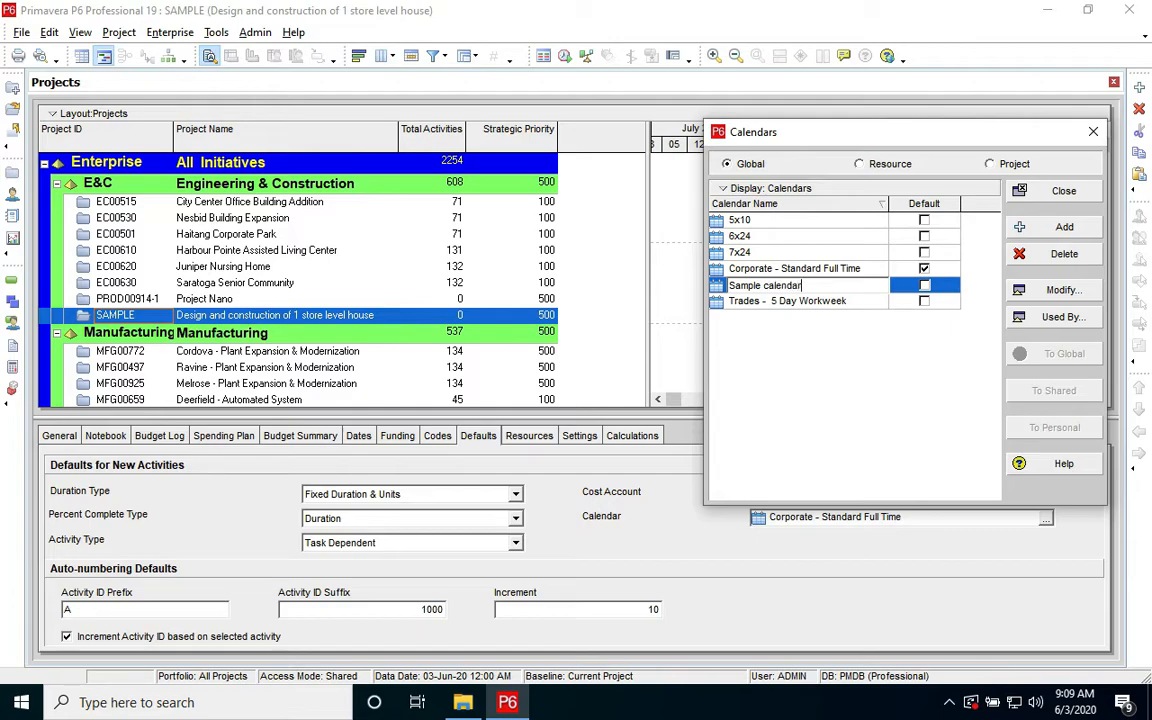
key("Return")
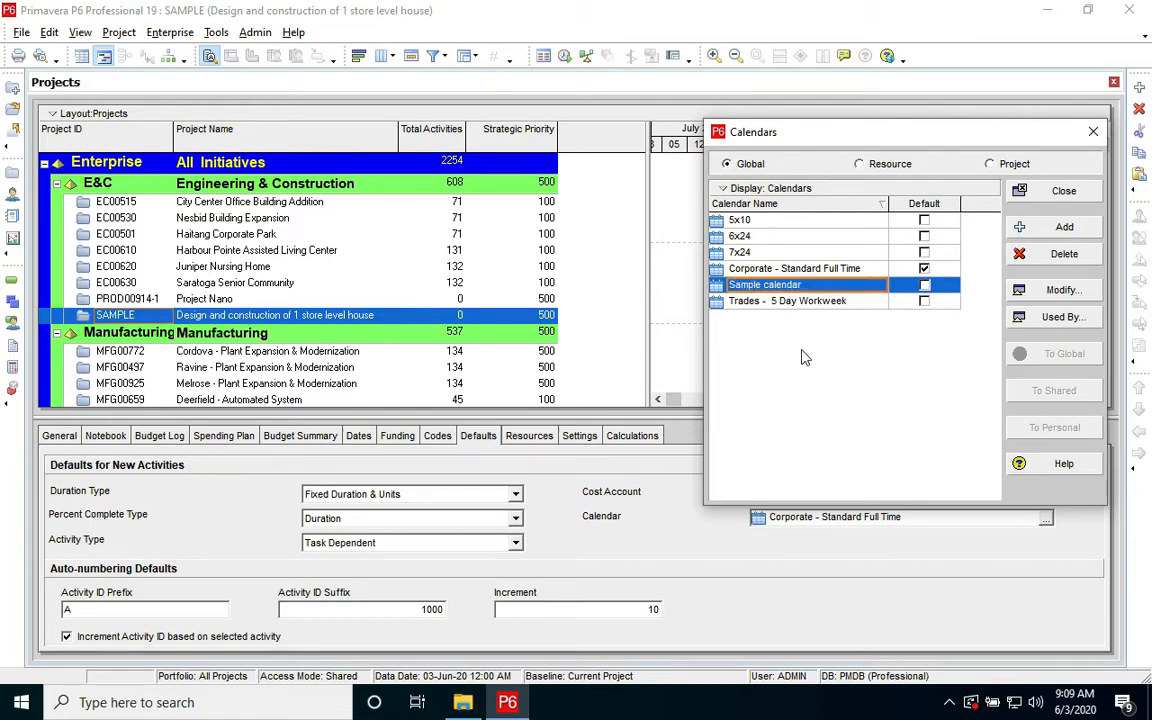
left_click(1063, 191)
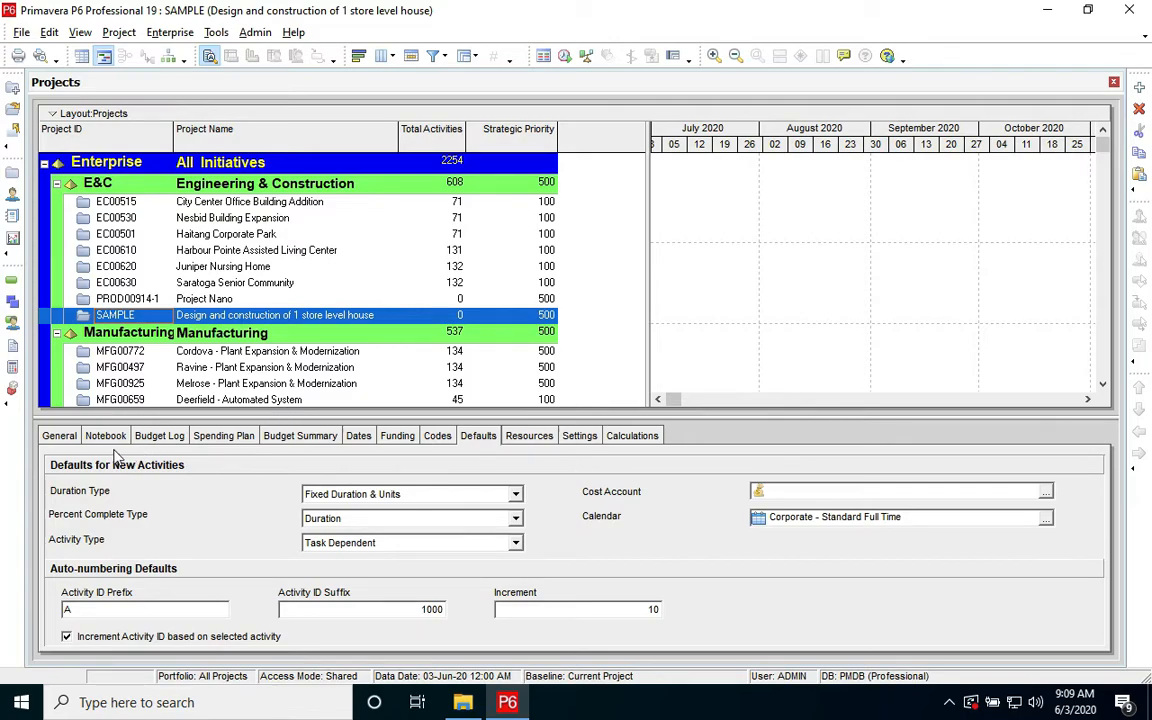
Step: Hide the project details area and reopen the details of the SAMPLE project
left_click(59, 435)
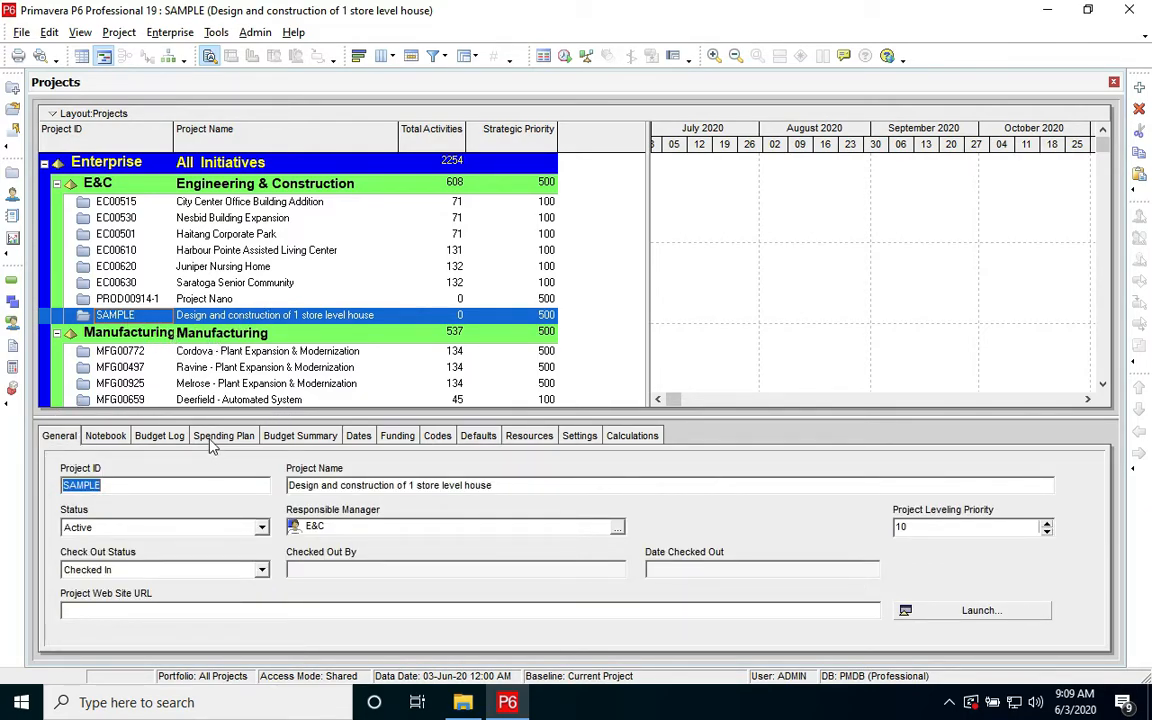
right_click(692, 428)
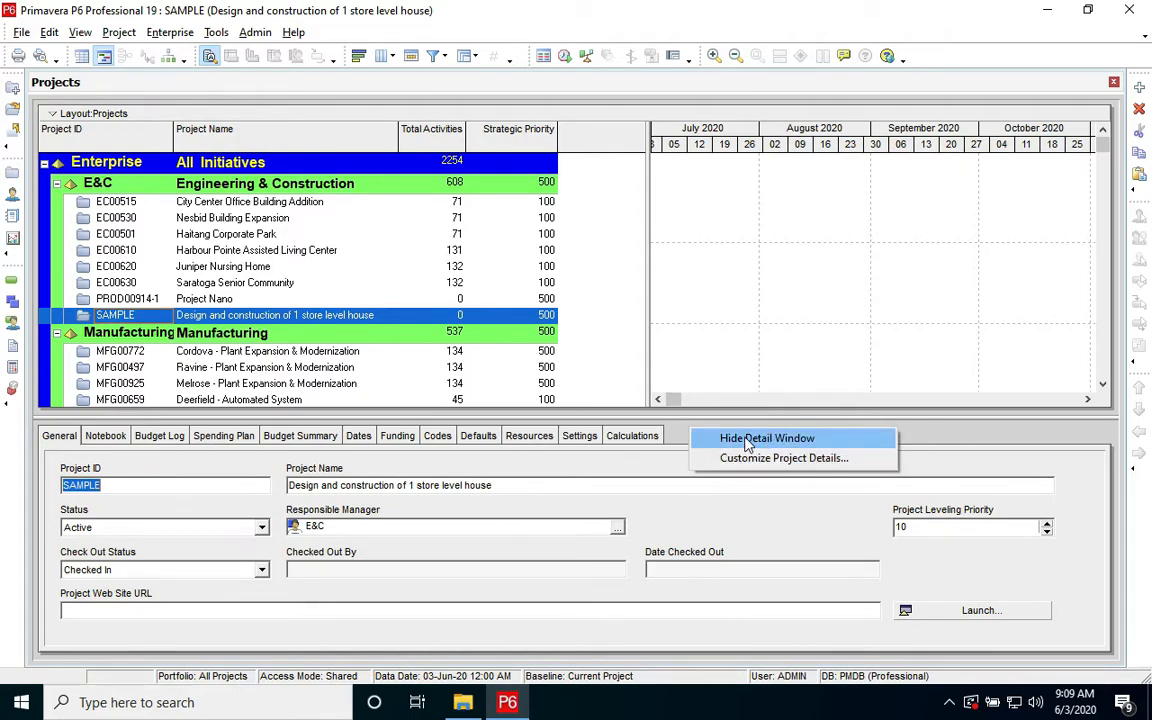
left_click(740, 440)
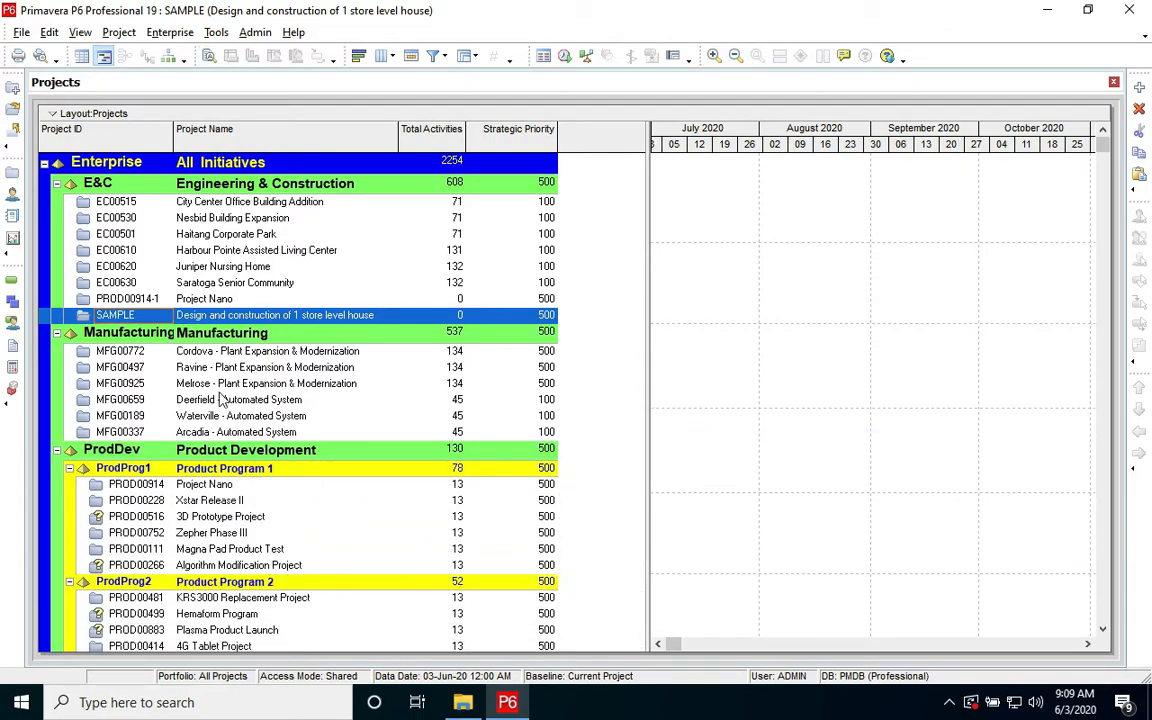
right_click(200, 318)
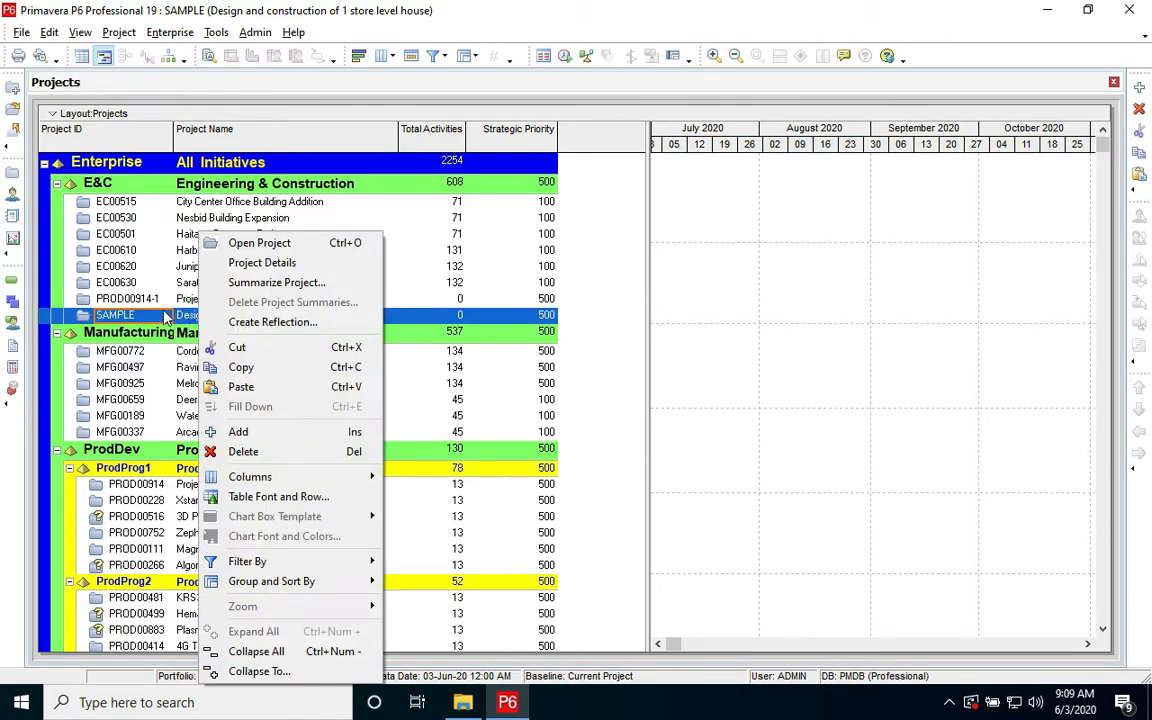
left_click(245, 262)
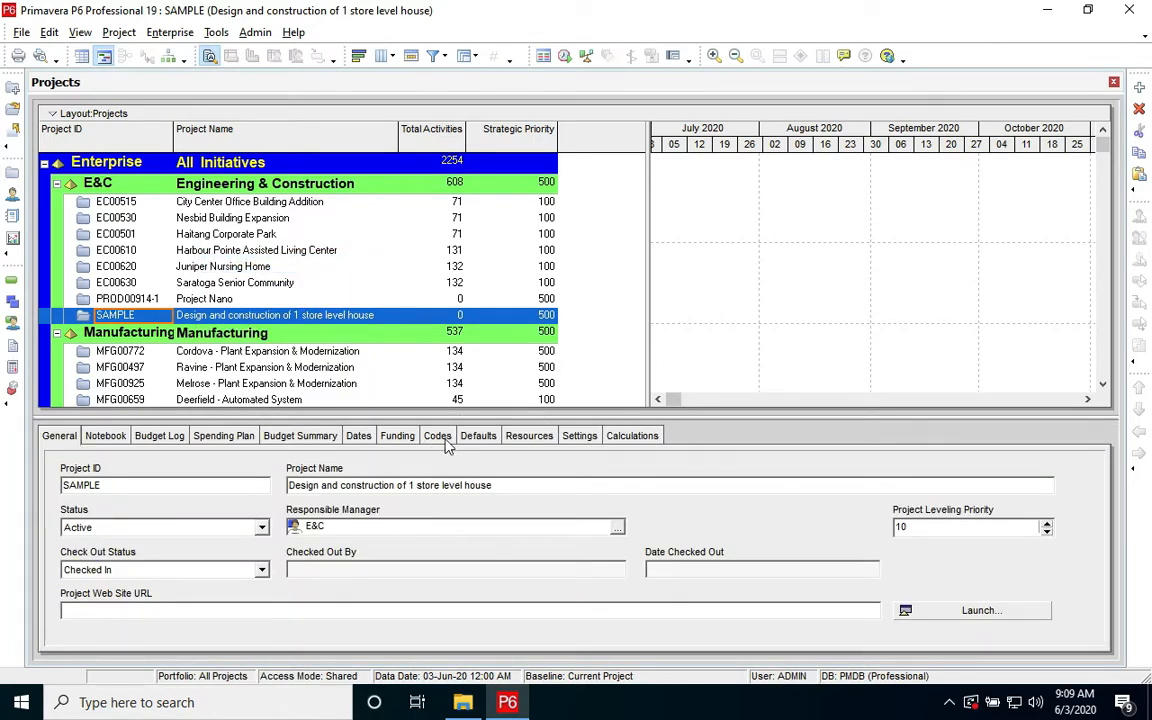
Step: Set the SAMPLE project's default calendar for new activities to the global calendar "Sample calendar"
left_click(580, 437)
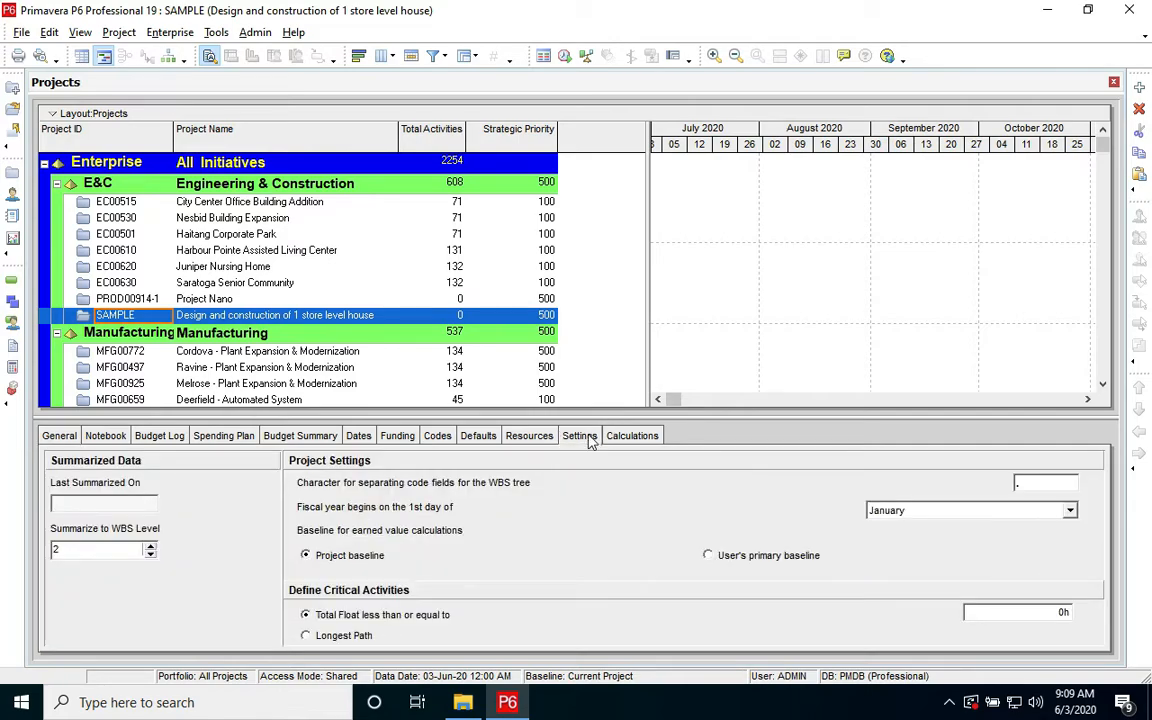
left_click(477, 437)
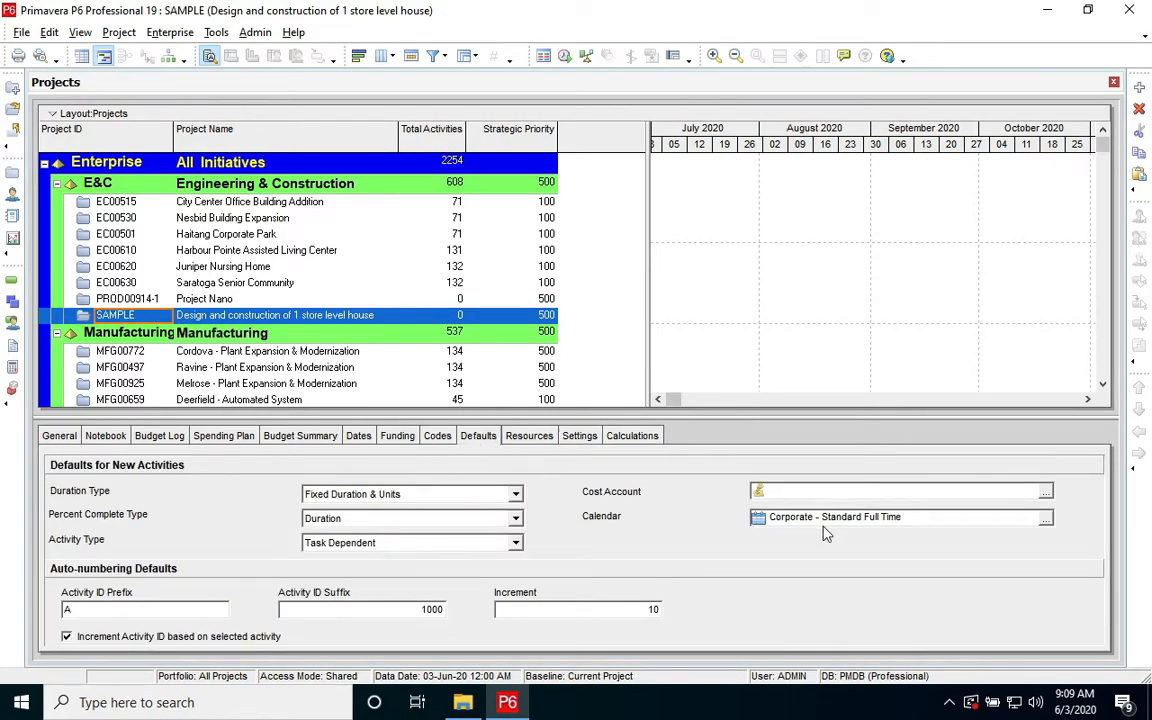
left_click(591, 520)
left_click(1045, 522)
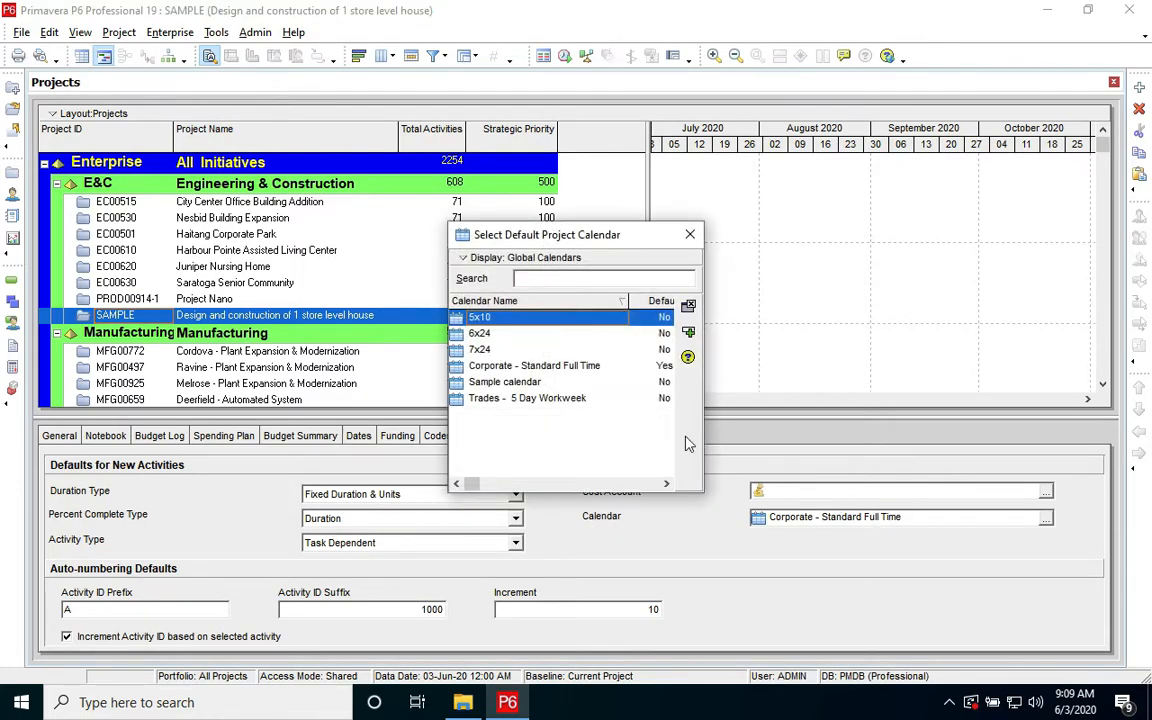
left_click(537, 382)
double_click(537, 383)
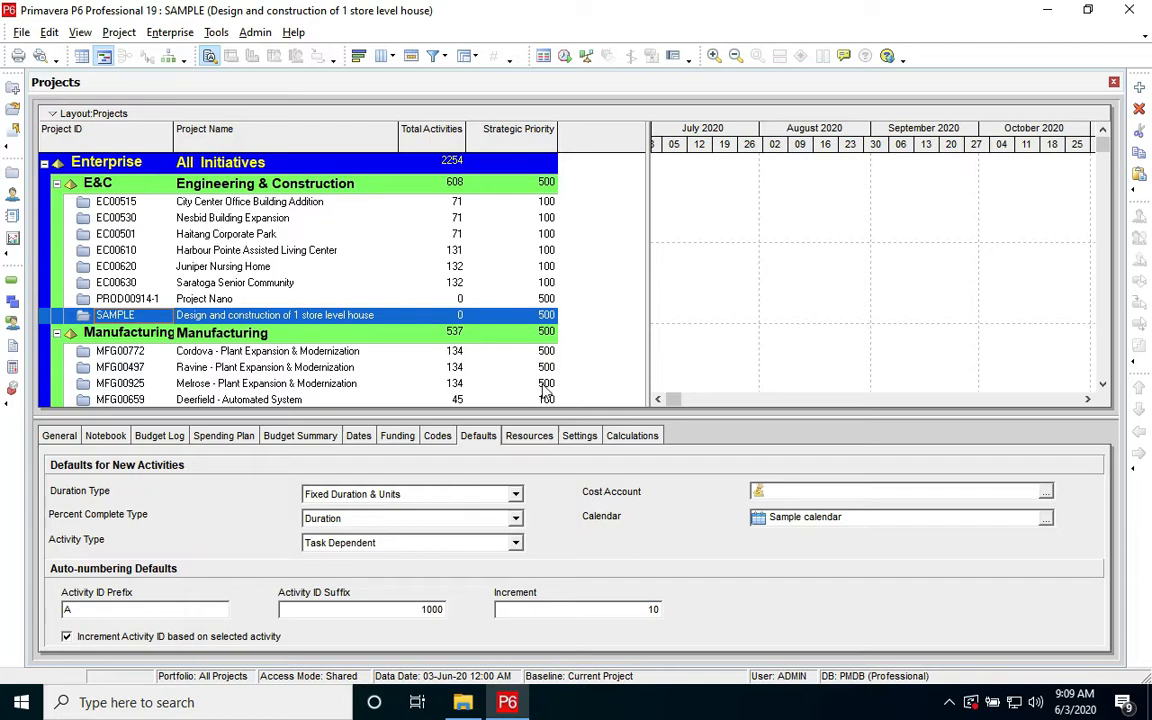
Step: Open the SAMPLE project to its activities and slightly widen the Activity Name column
right_click(260, 312)
left_click(357, 242)
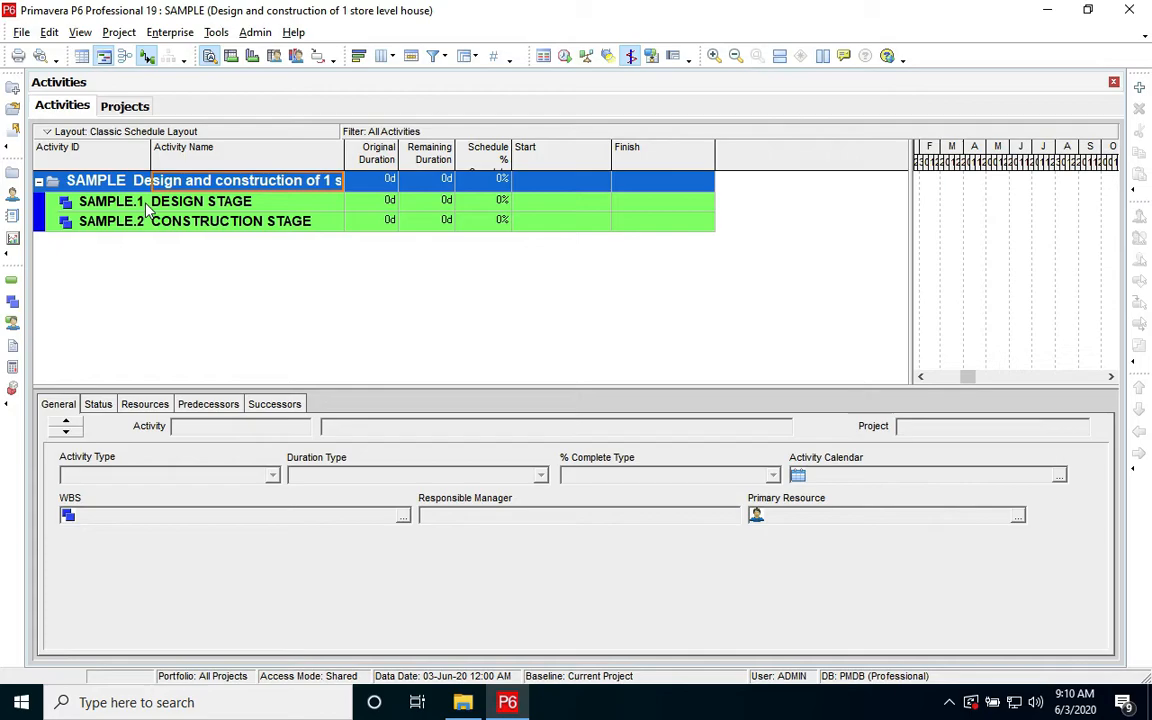
left_click(147, 205)
left_click(155, 224)
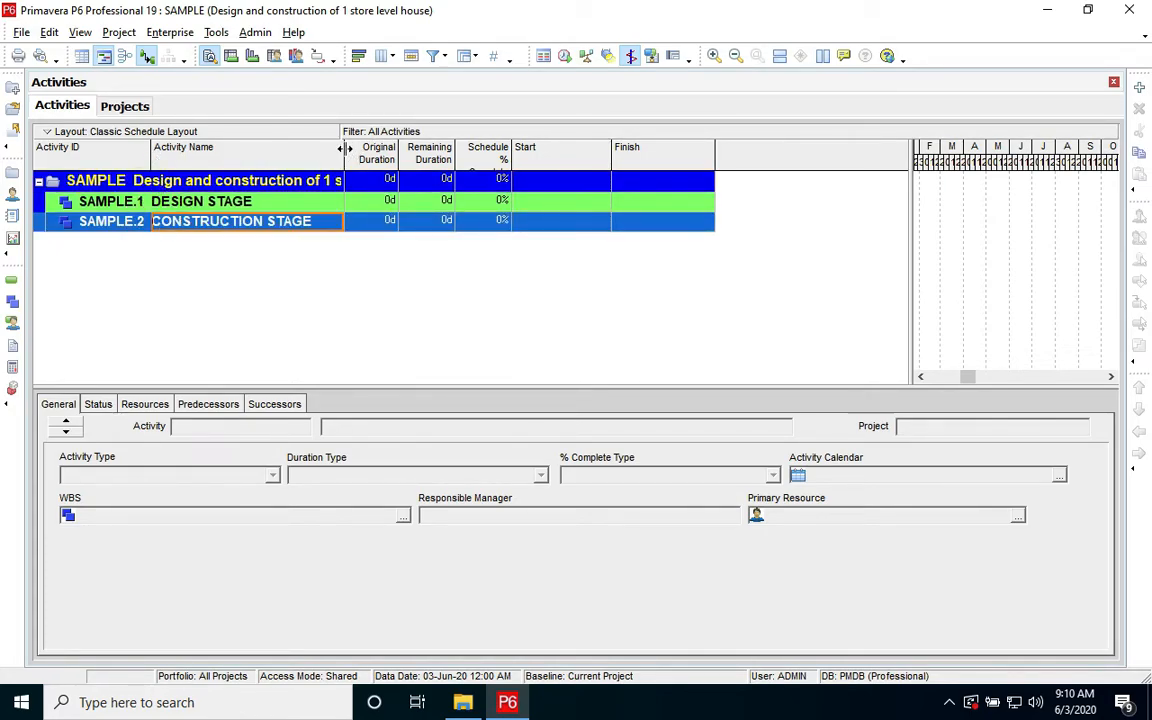
left_click_drag(342, 148, 367, 148)
left_click(252, 201)
left_click(253, 224)
left_click(253, 206)
left_click(250, 227)
left_click(253, 205)
left_click(252, 226)
left_click(253, 205)
left_click(254, 223)
left_click(255, 205)
left_click(255, 223)
left_click(255, 205)
left_click(255, 223)
Step: Add a new activity with the default settings under DESIGN STAGE
left_click(257, 205)
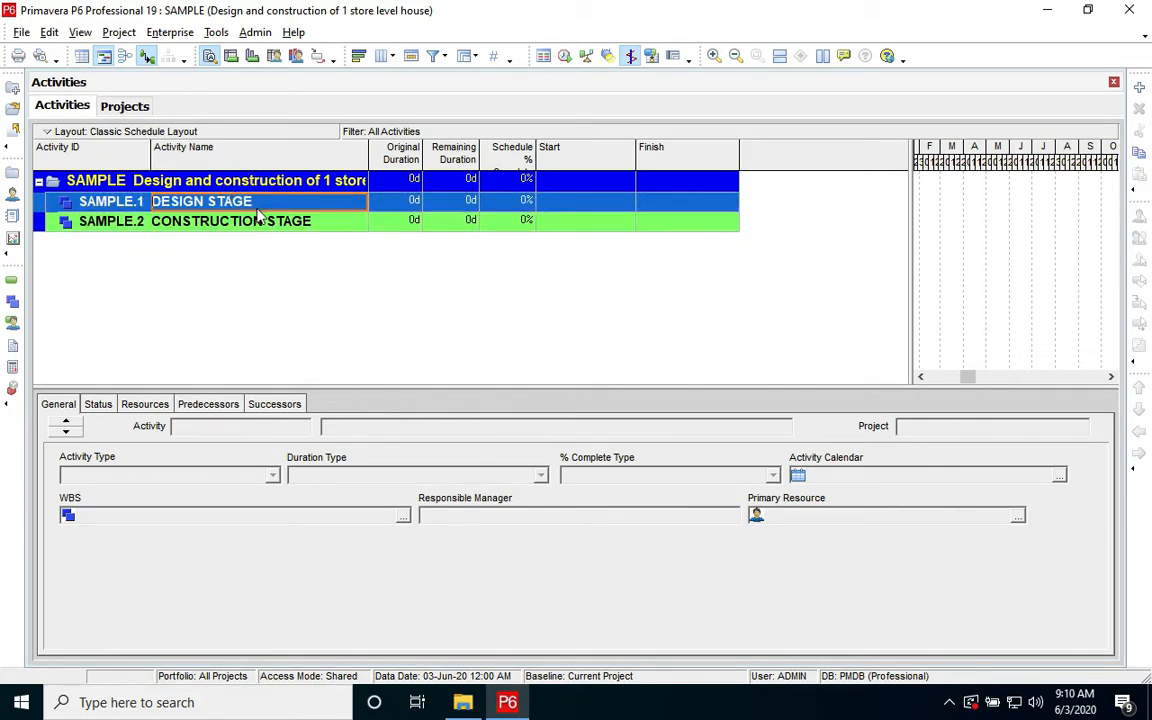
left_click(1139, 88)
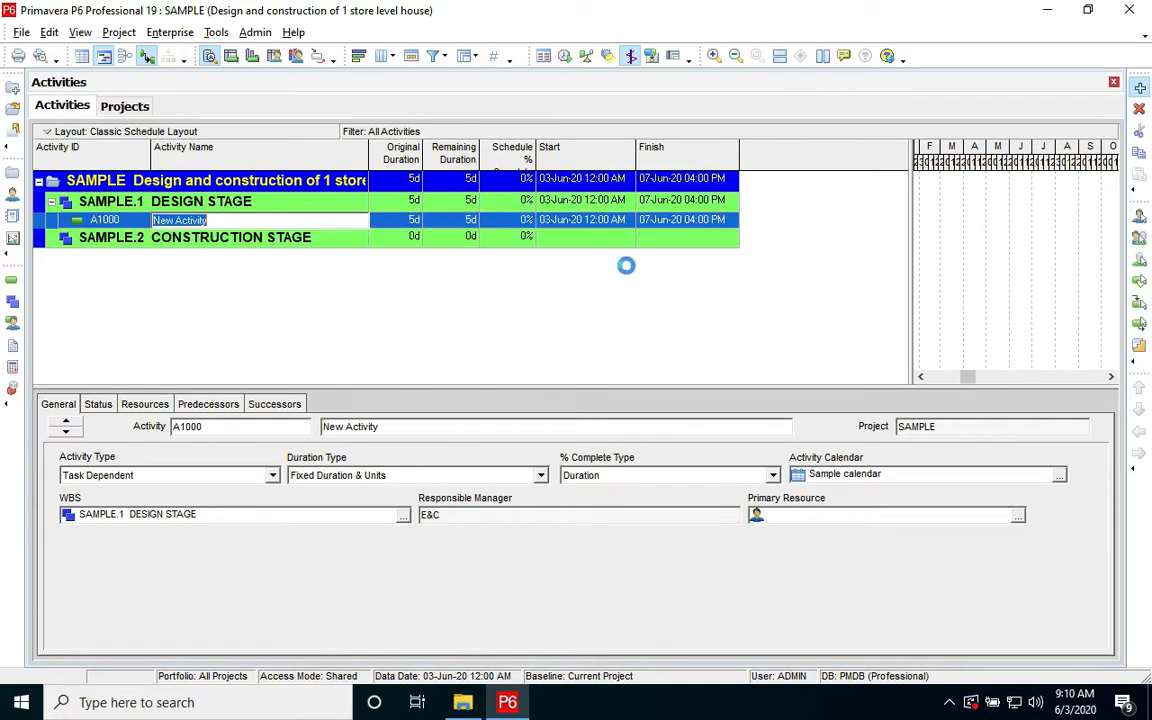
left_click(757, 522)
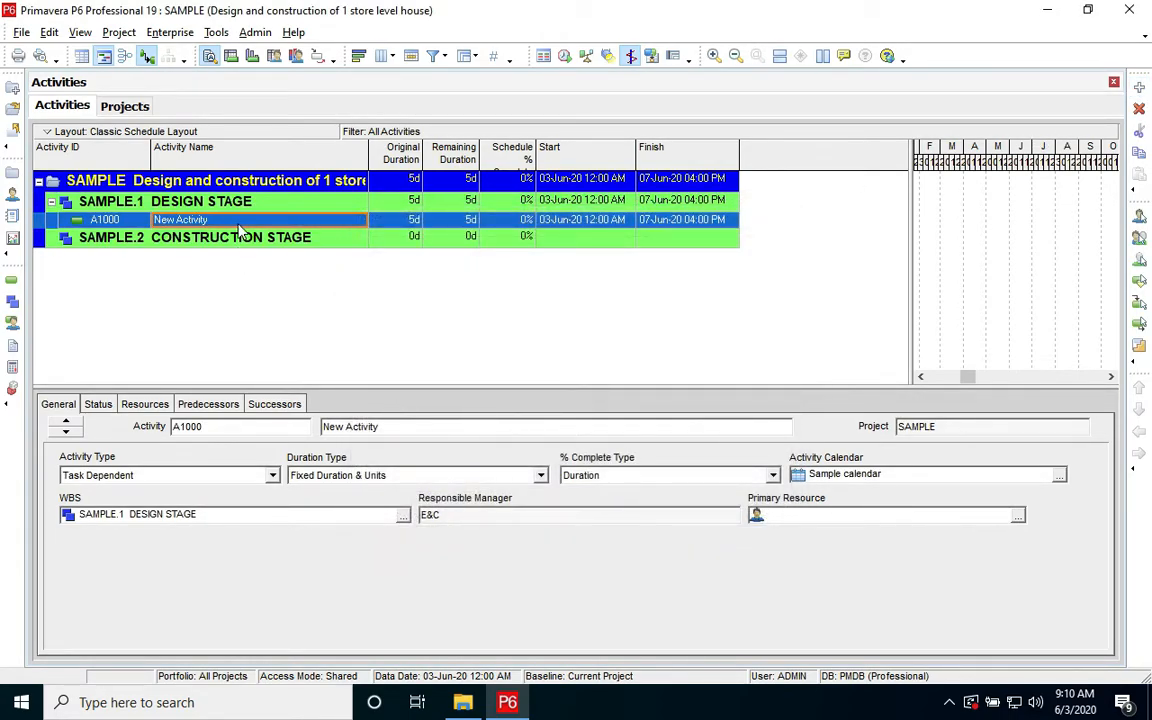
Step: Add two new activities with the default settings under CONSTRUCTION STAGE
left_click(226, 237)
key("Insert")
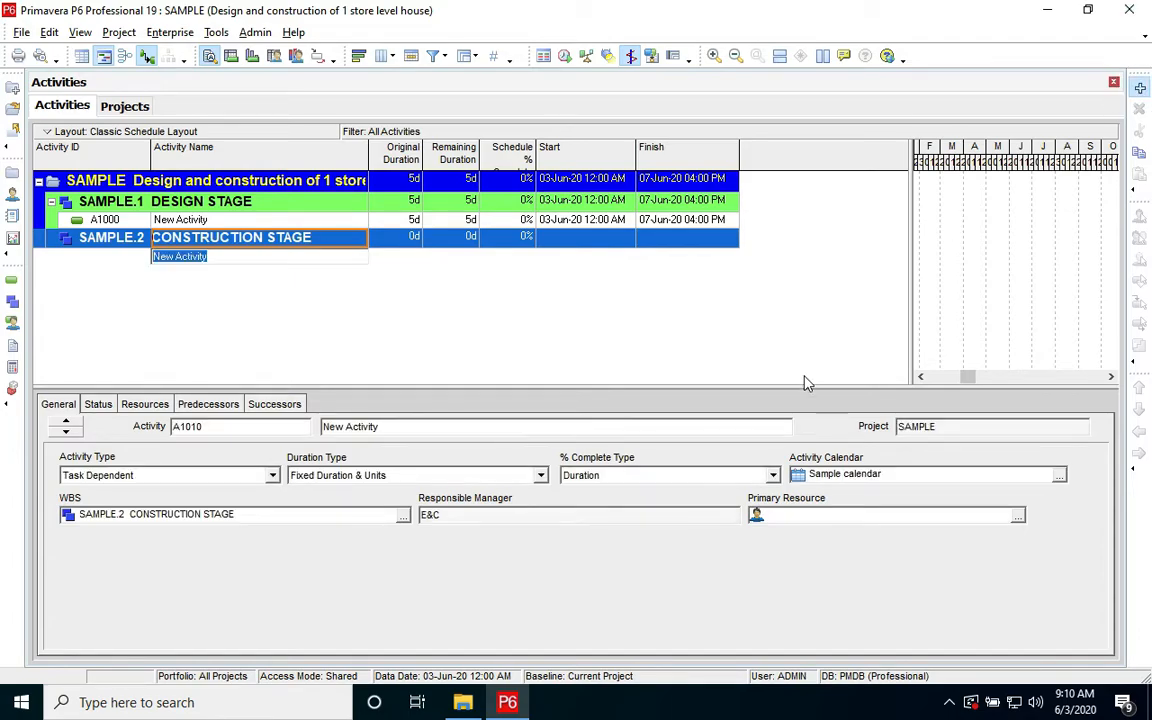
left_click(757, 524)
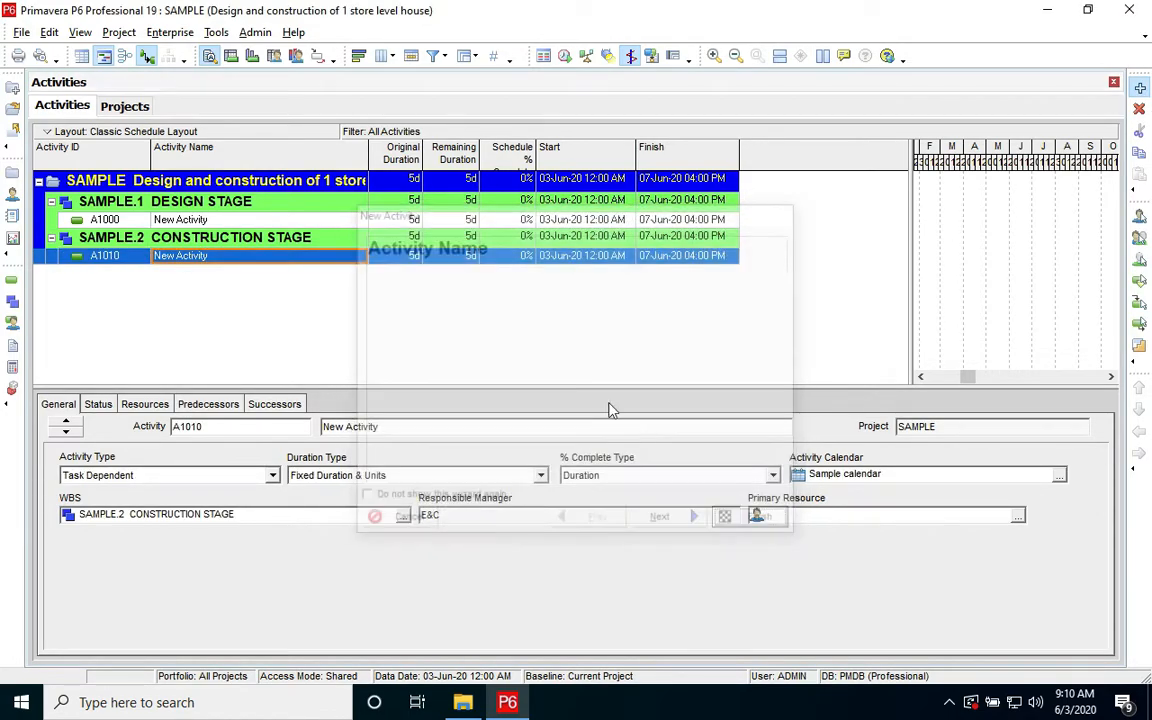
left_click(258, 240)
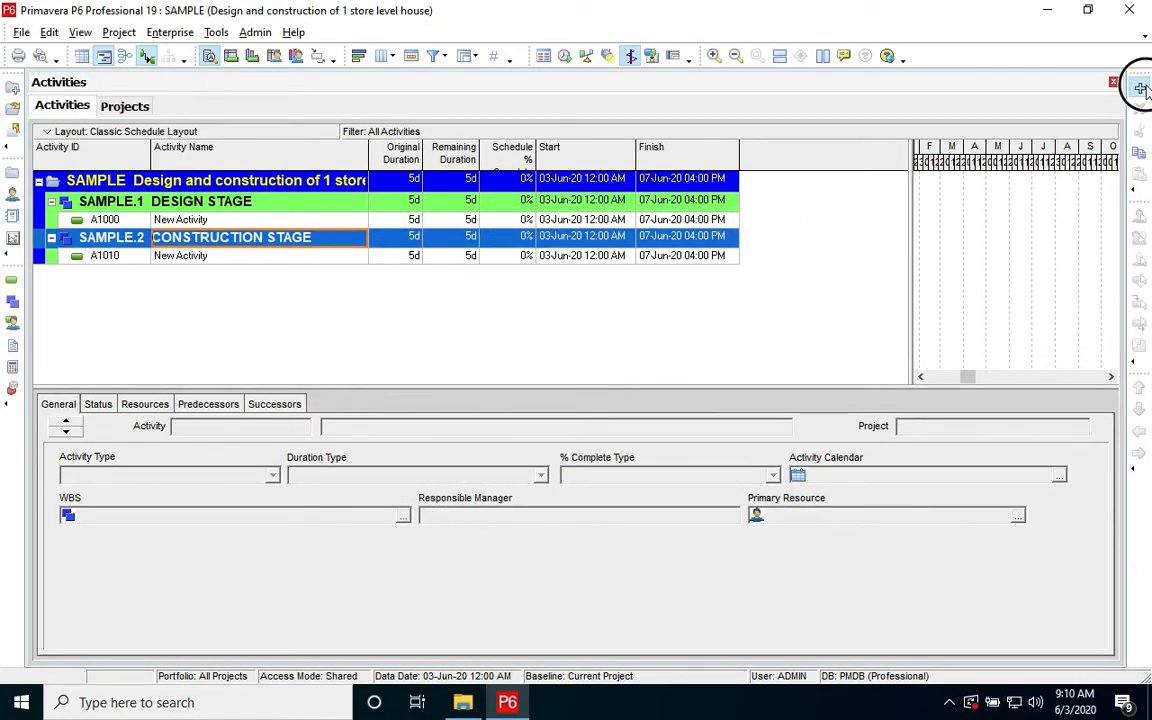
left_click(1140, 87)
left_click(764, 524)
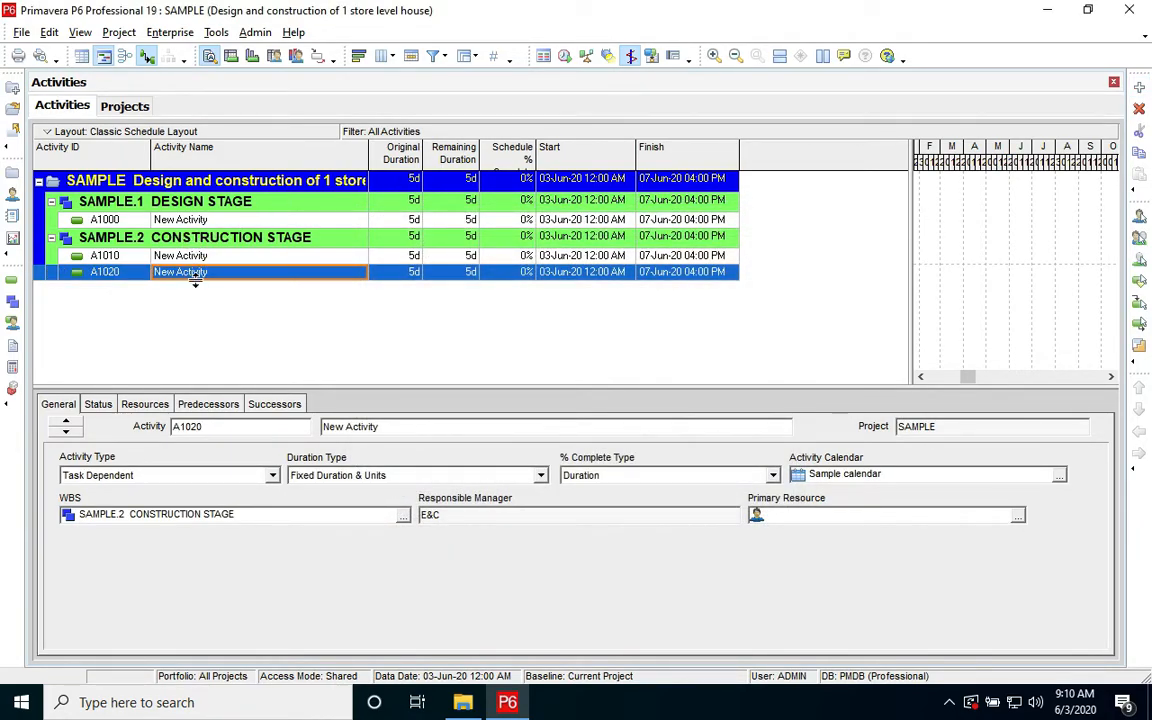
Step: Assign the Corporate - Standard Full Time calendar to activity A1000 under DESIGN STAGE
left_click(238, 221)
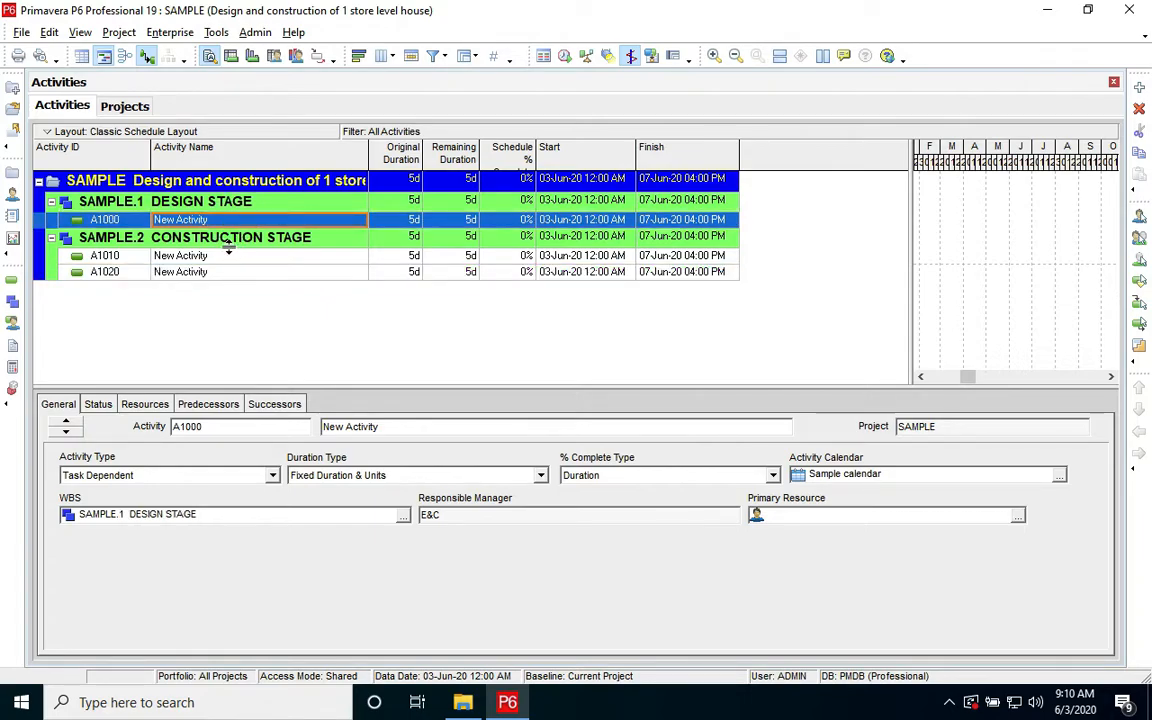
left_click(527, 266)
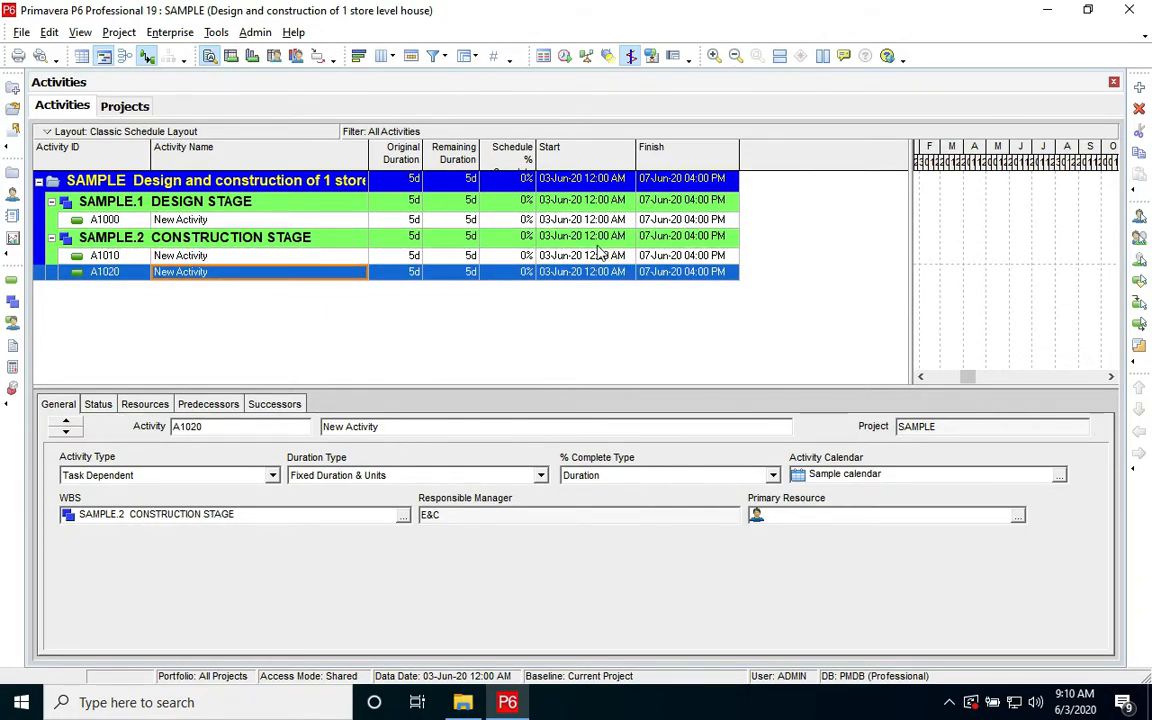
left_click(185, 219)
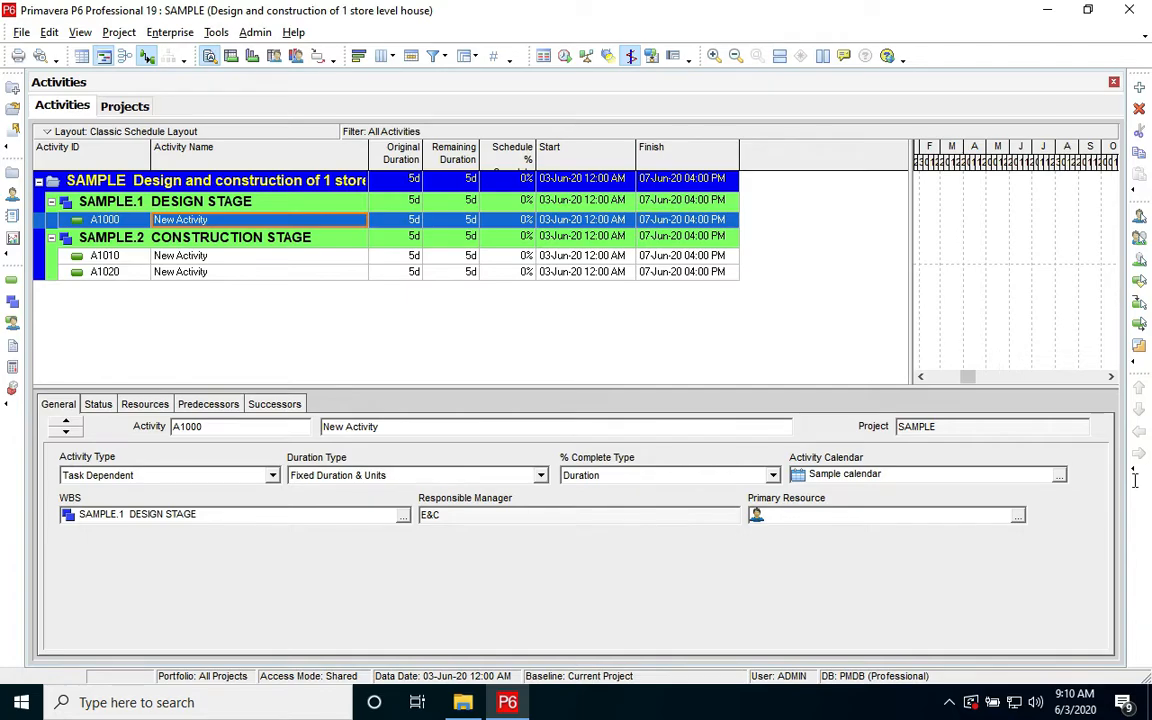
left_click(1059, 475)
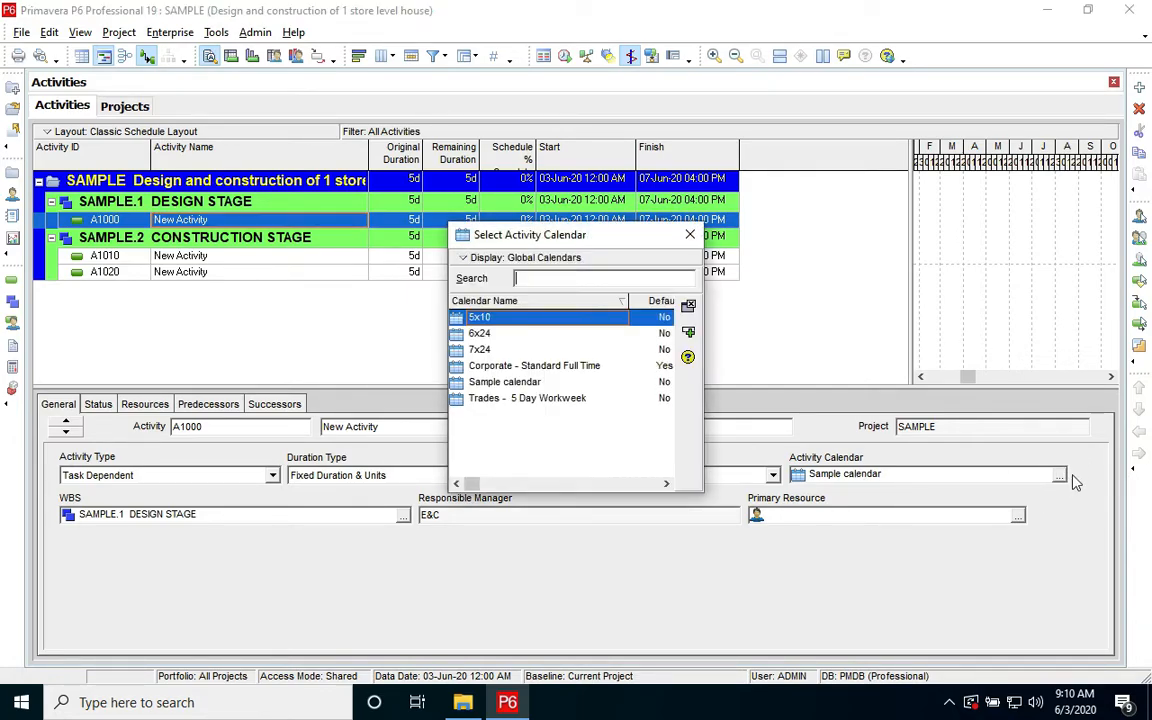
left_click(524, 384)
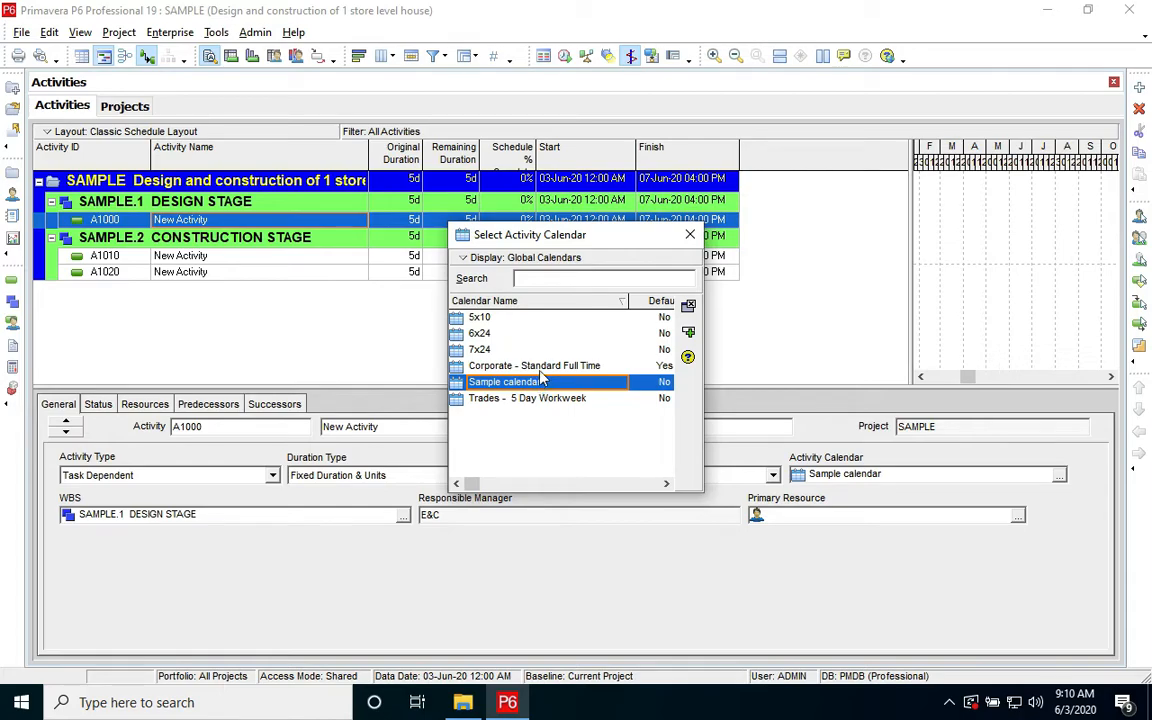
left_click(540, 369)
left_click(543, 376)
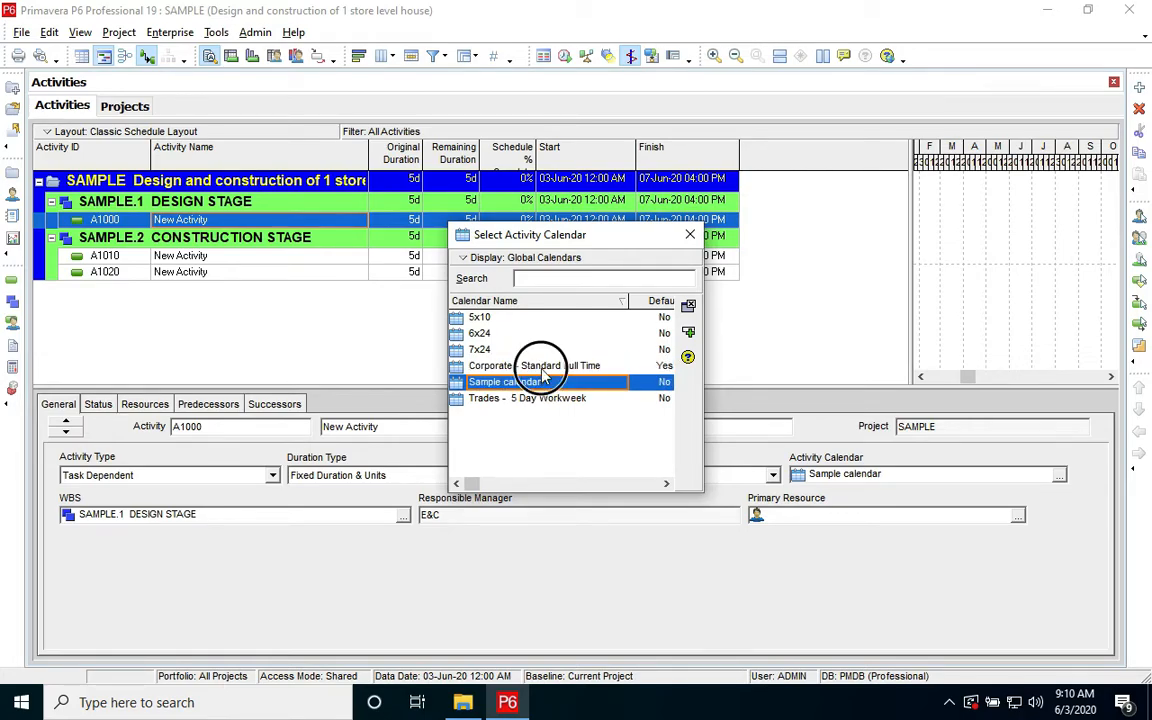
double_click(542, 369)
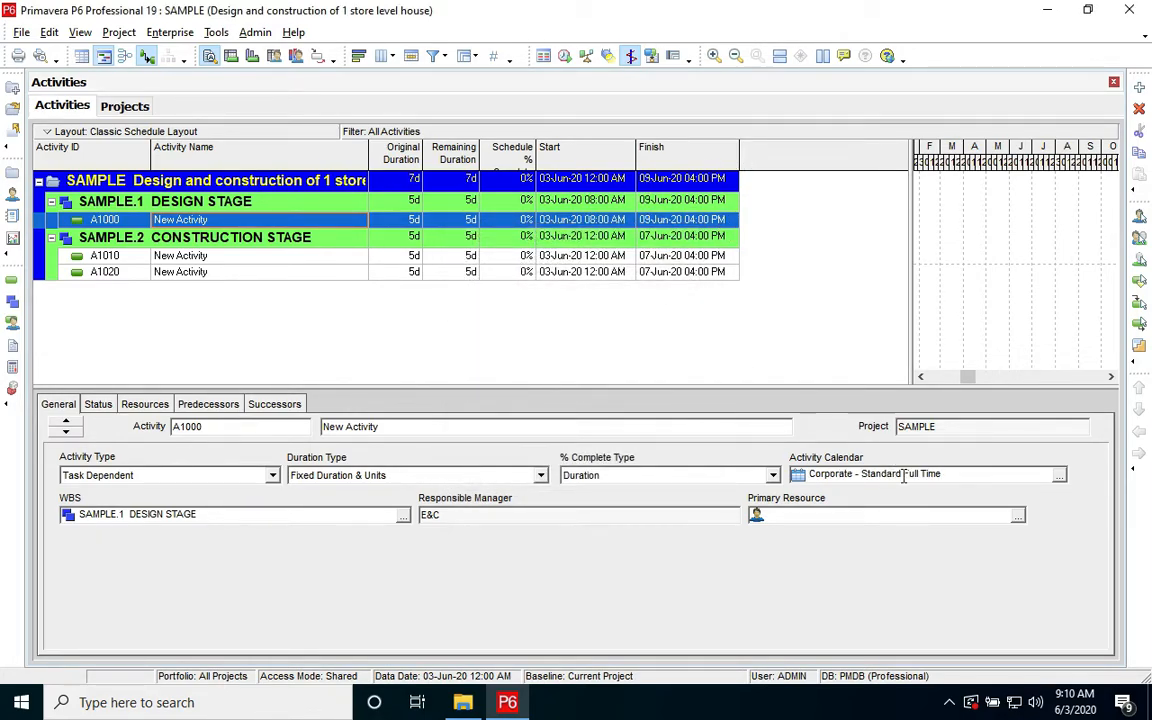
Step: Check the calendars of the two CONSTRUCTION STAGE activities and assign Sample calendar to activity A1000
left_click(262, 258)
left_click(262, 269)
left_click(266, 255)
left_click(270, 222)
left_click(1059, 476)
double_click(485, 377)
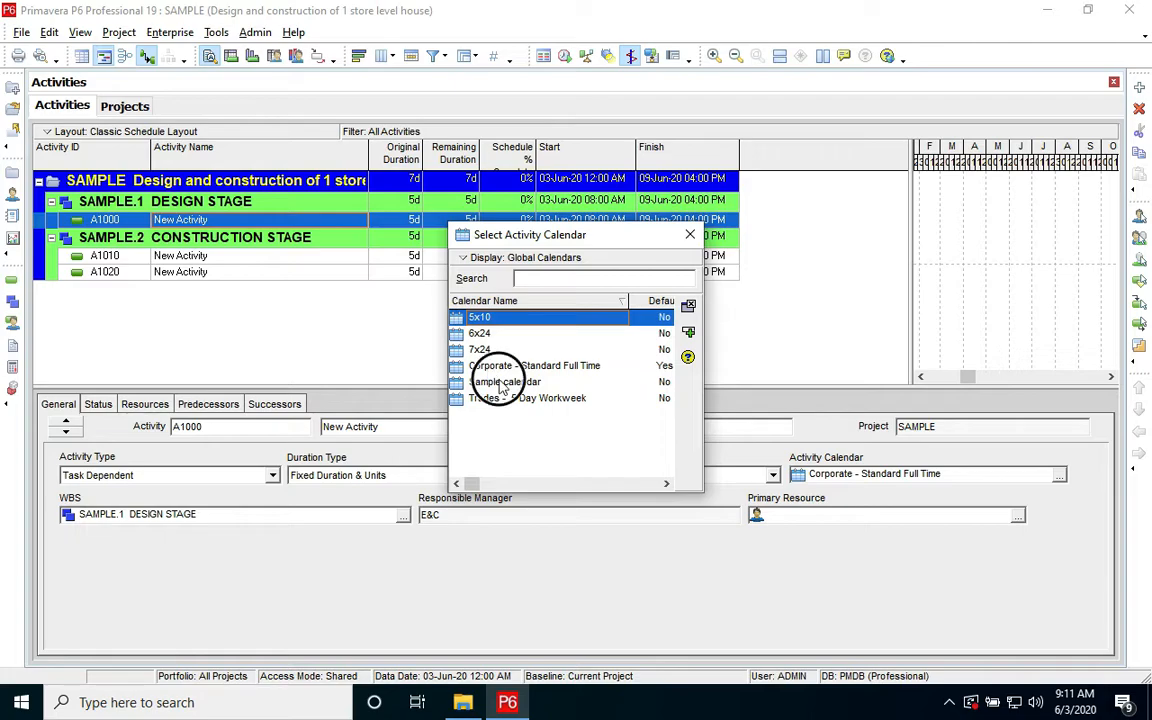
Step: Examine the calendar assigned to each activity under DESIGN STAGE and CONSTRUCTION STAGE
left_click(306, 258)
left_click(305, 265)
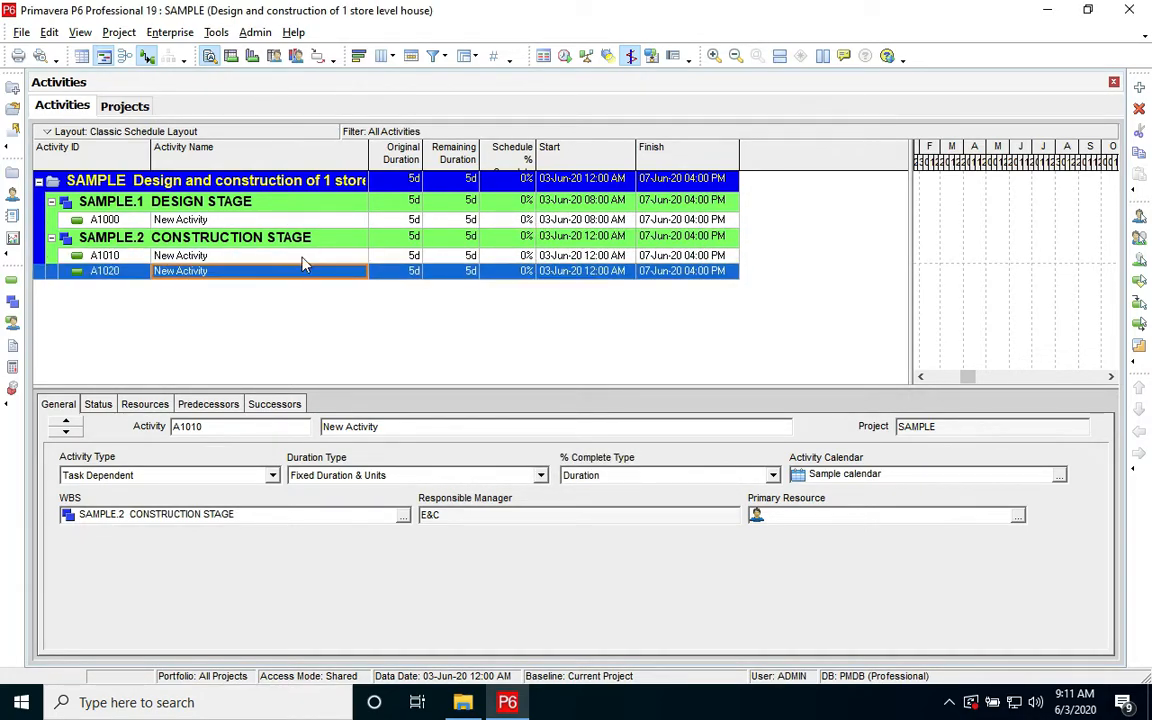
key("Up")
key("Down")
key("Up")
key("Up")
key("Up")
key("Down")
key("Down")
key("Up")
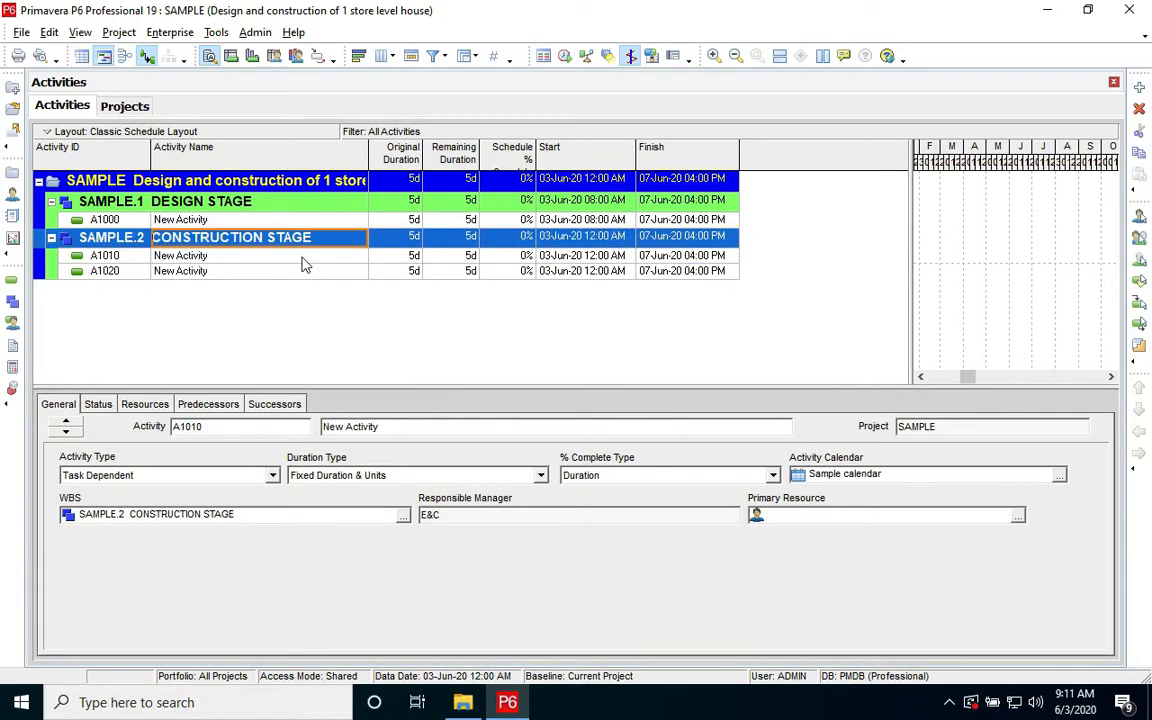
key("Down")
key("Down")
right_click(757, 175)
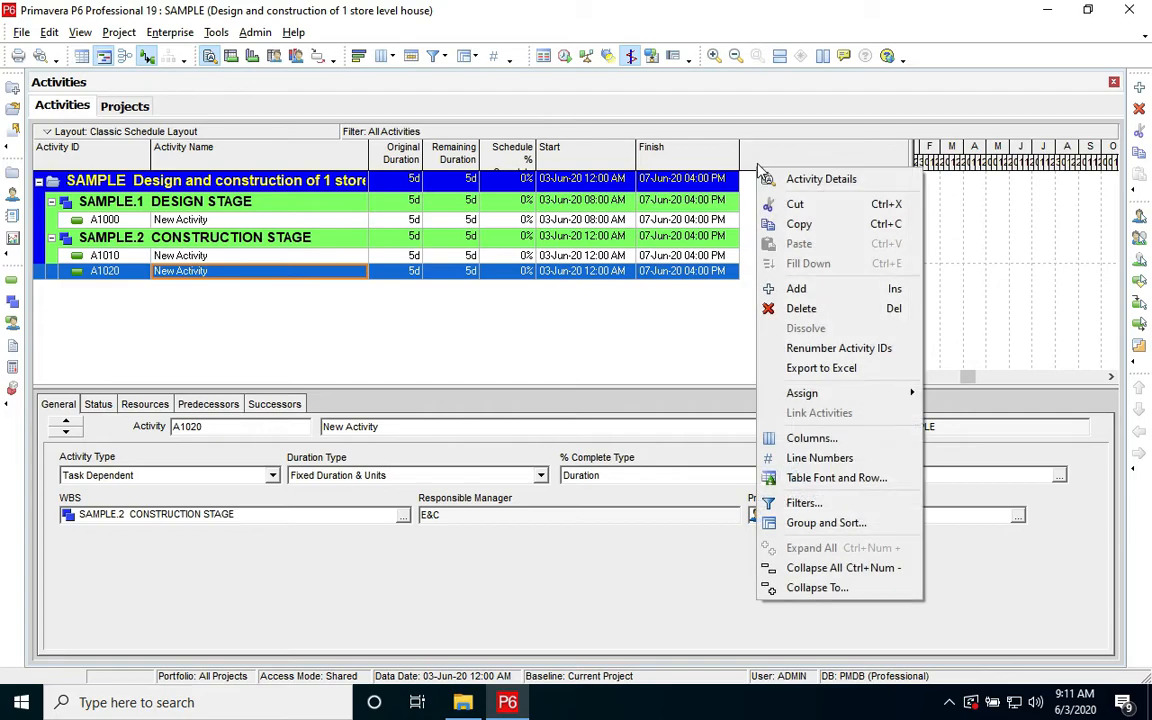
left_click(775, 437)
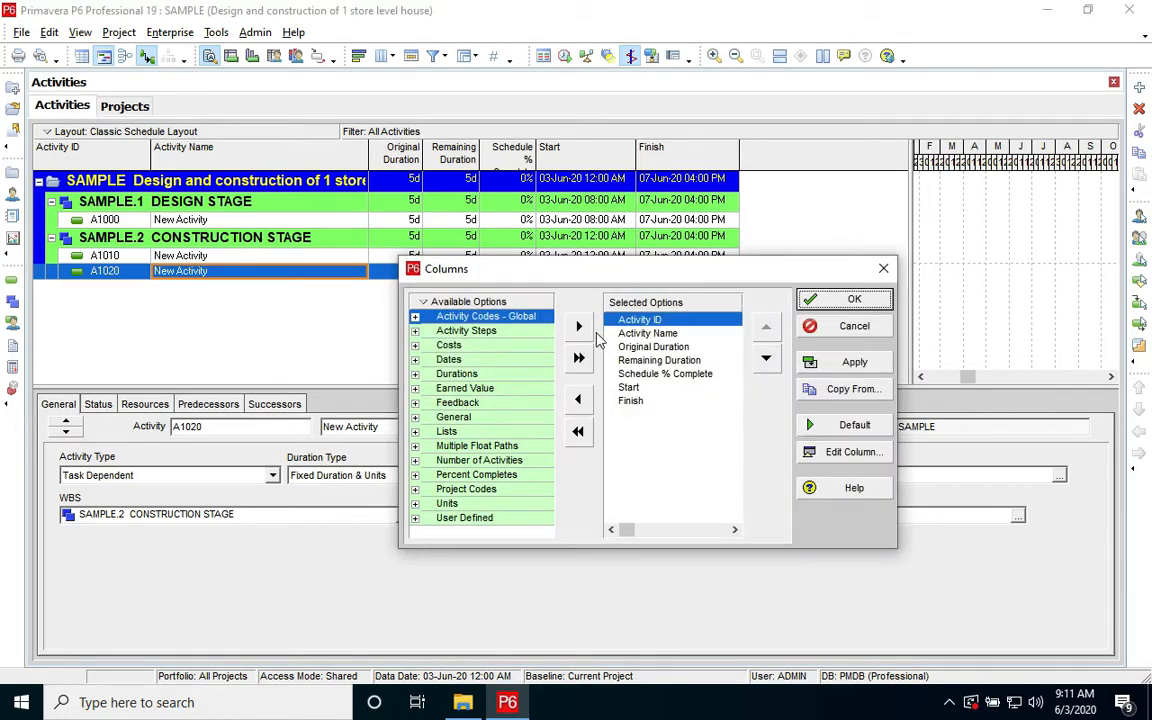
right_click(441, 308)
key("Escape")
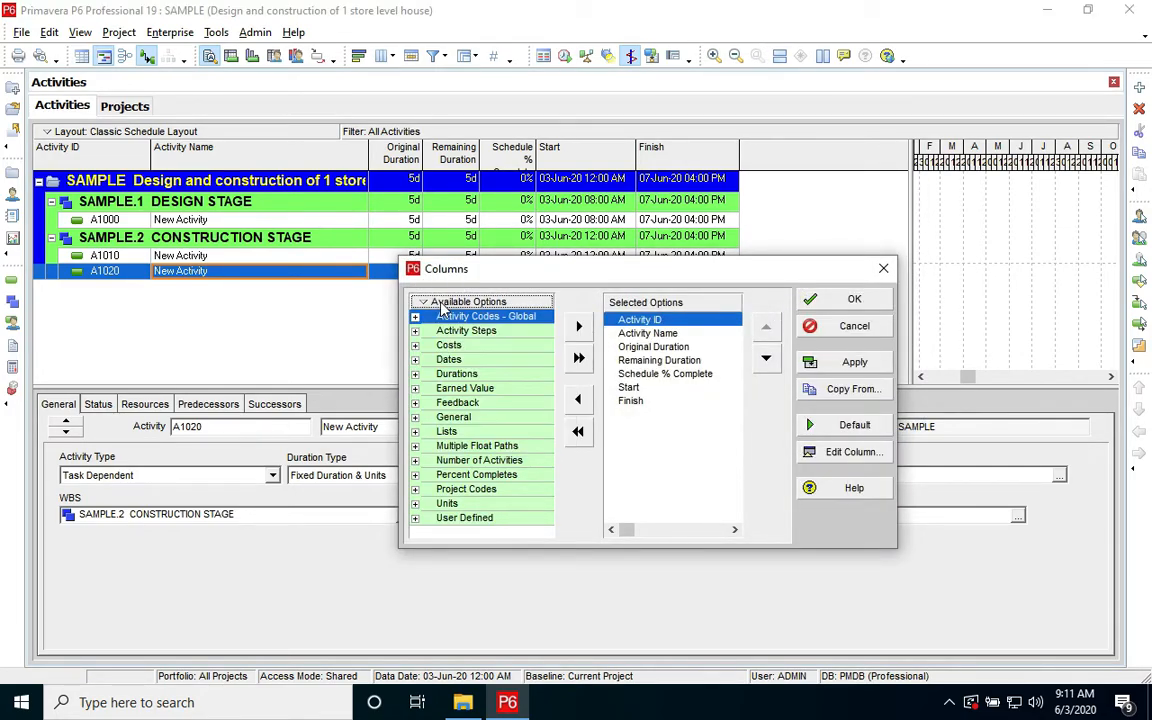
left_click(883, 268)
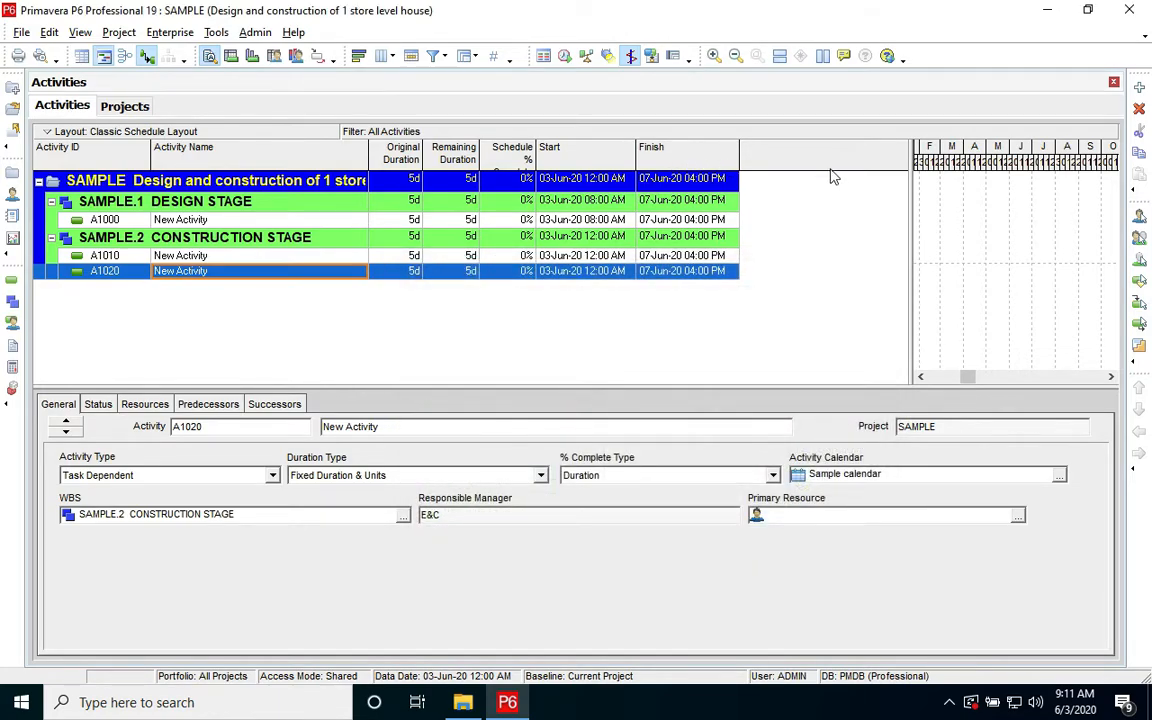
Step: Search the available column options for "calendar" and add Calendar to the activity table's selected columns
right_click(830, 176)
left_click(845, 429)
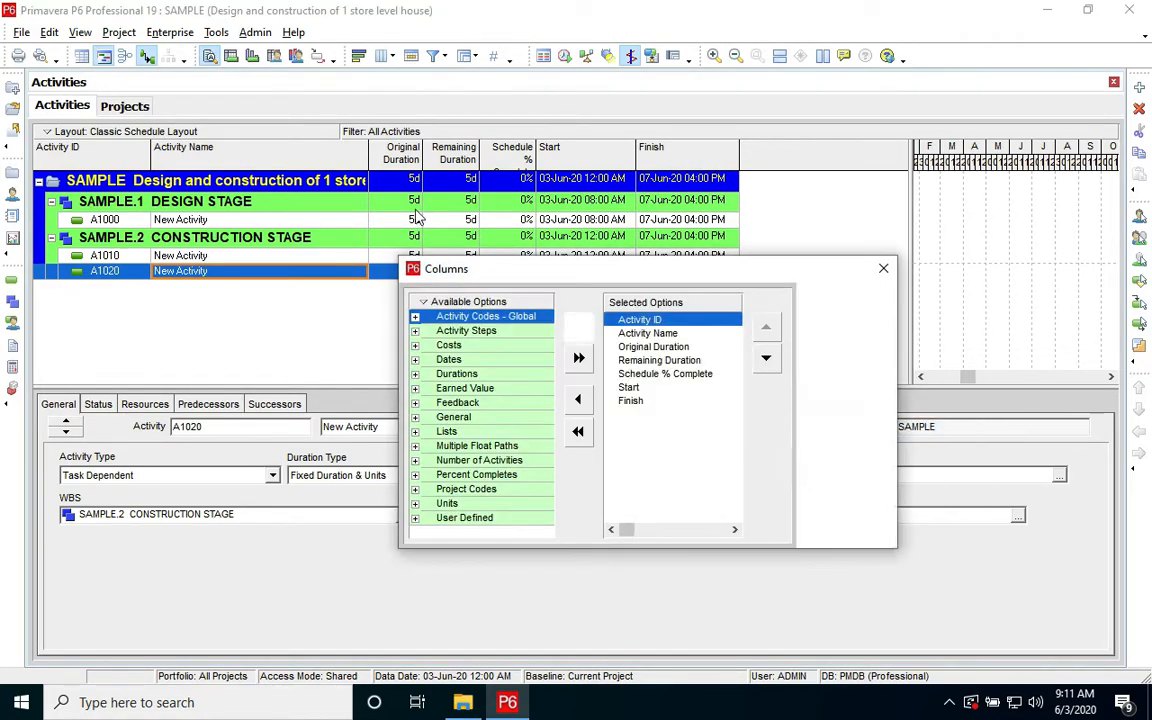
left_click(487, 300)
left_click(455, 322)
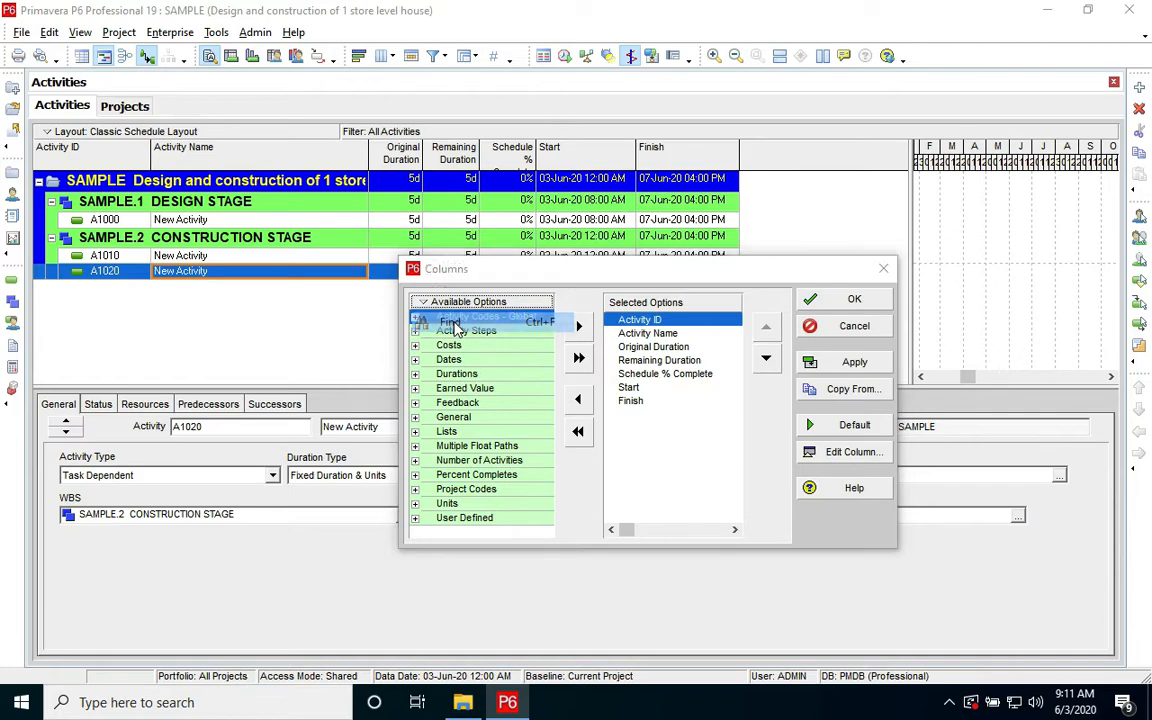
type("calendar")
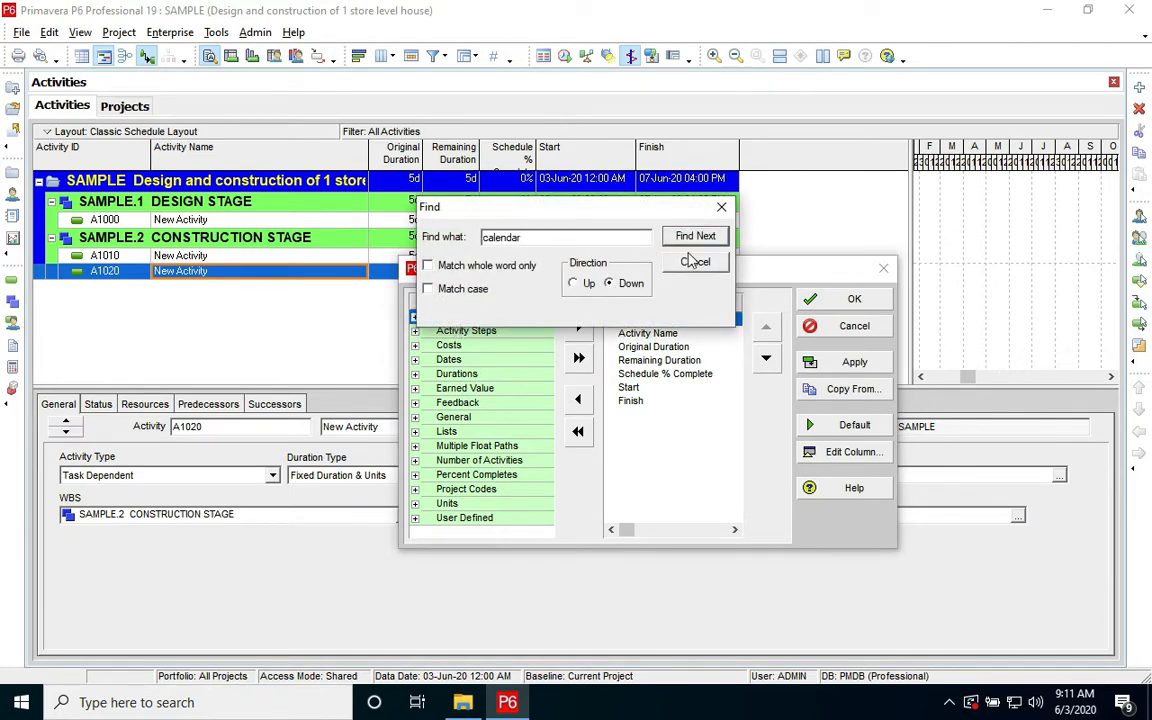
left_click(695, 236)
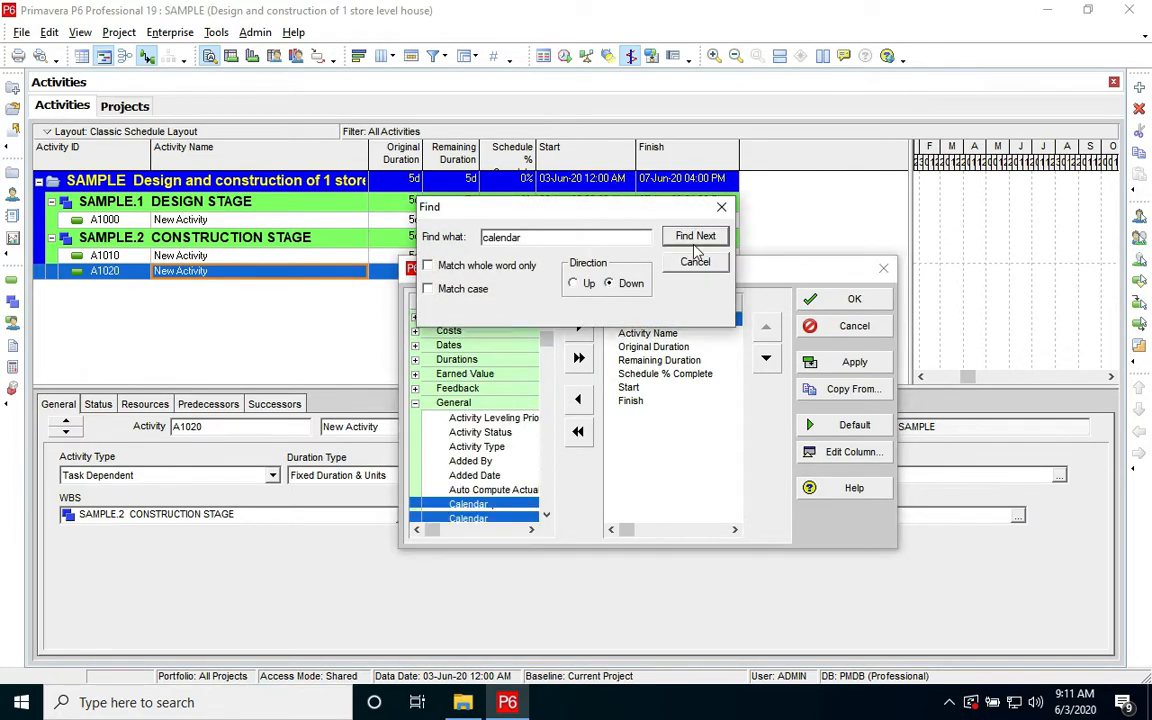
left_click(588, 333)
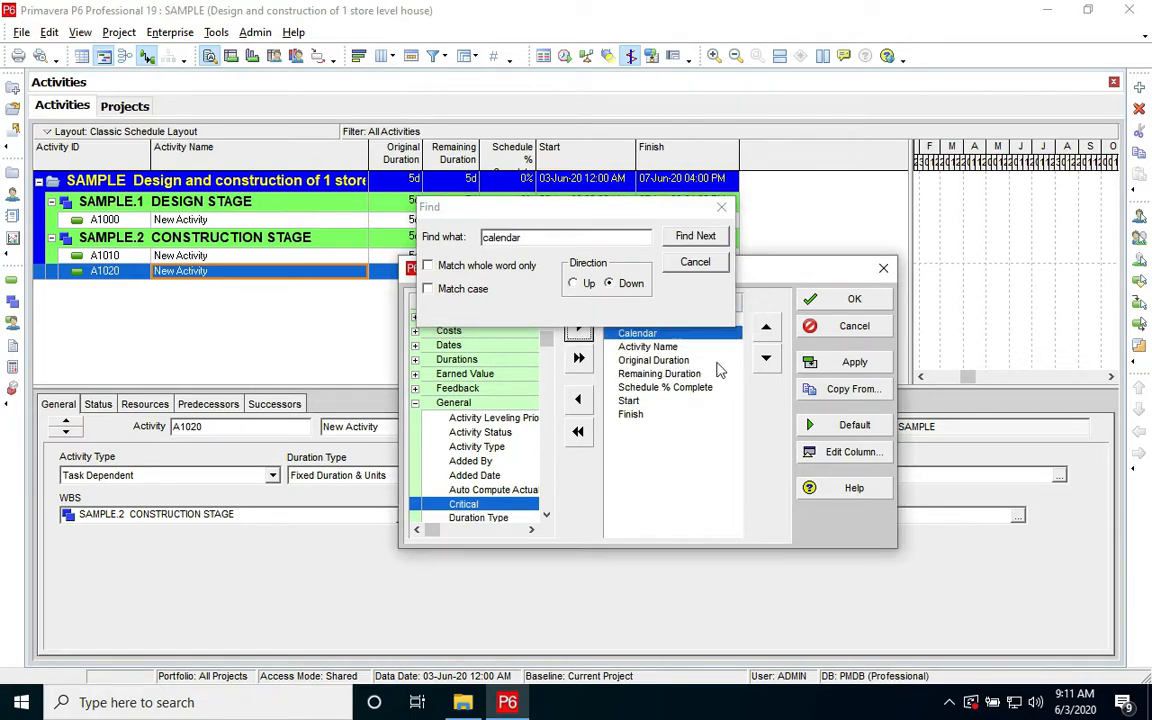
Step: Place Calendar last among the selected columns, apply the column changes and widen the activity table
left_click(766, 358)
left_click(766, 358)
left_click(766, 358)
left_click(766, 358)
left_click(766, 358)
left_click(766, 358)
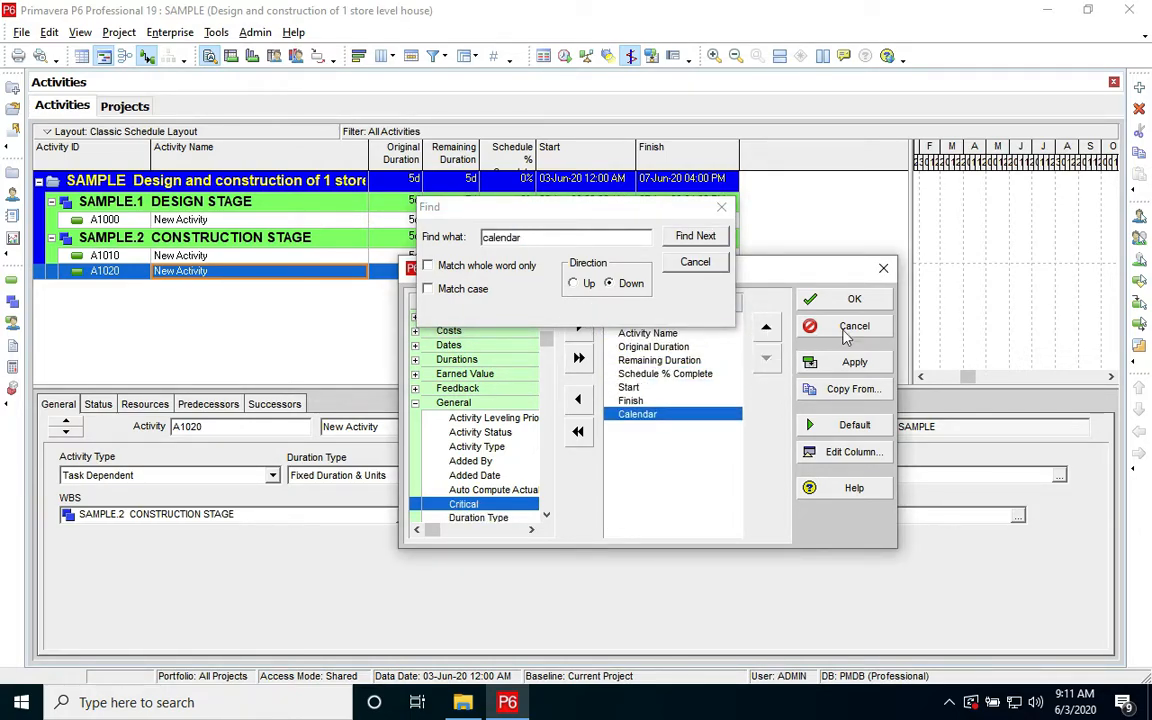
left_click(854, 361)
left_click(848, 300)
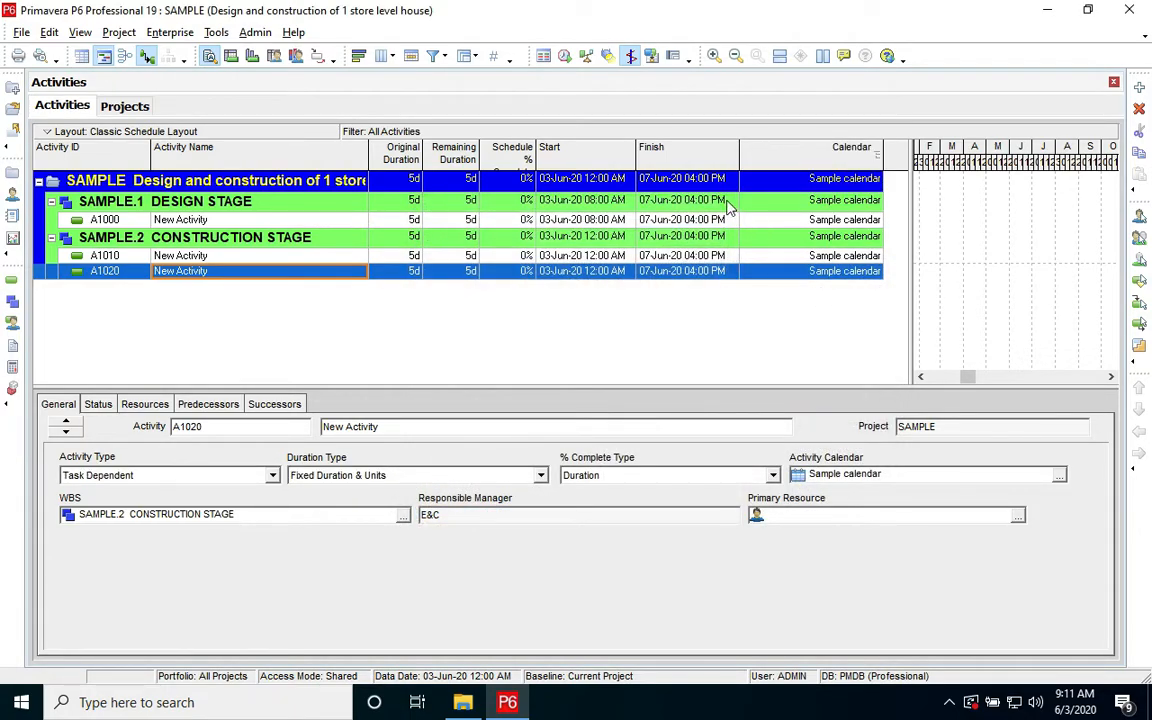
left_click_drag(909, 185, 968, 193)
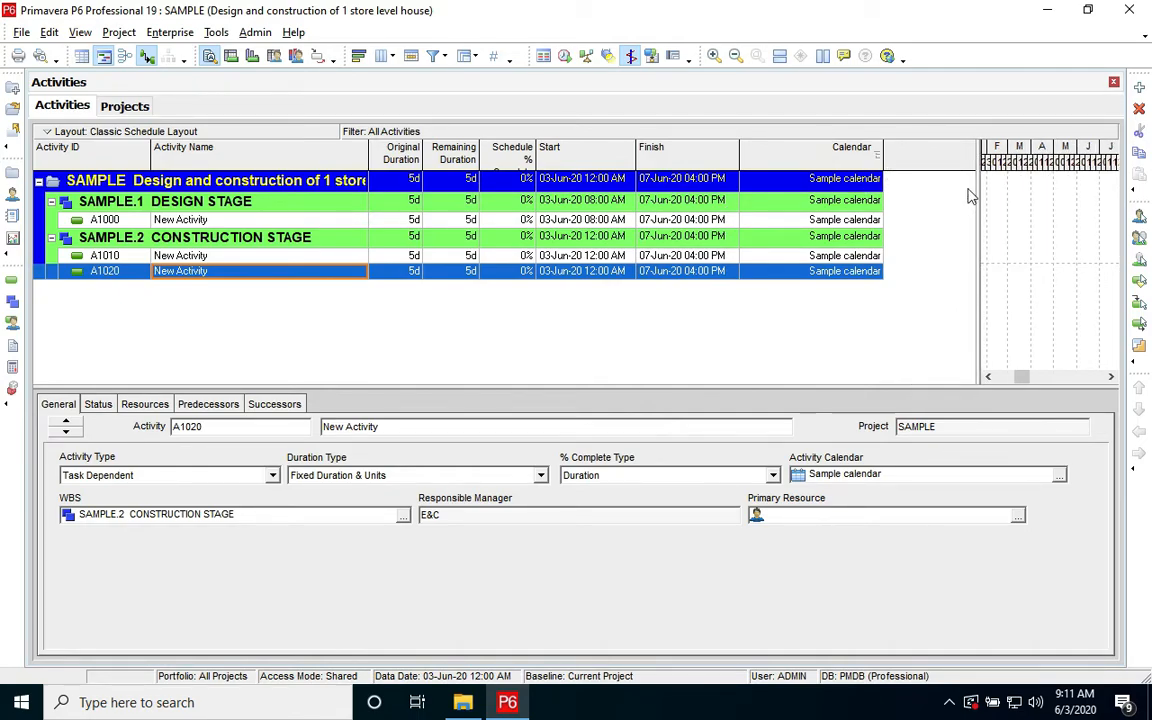
Step: Examine the Finish and Calendar values of activity A1000 and the calendar of activity A1010
left_click(841, 221)
key("Left")
key("Left")
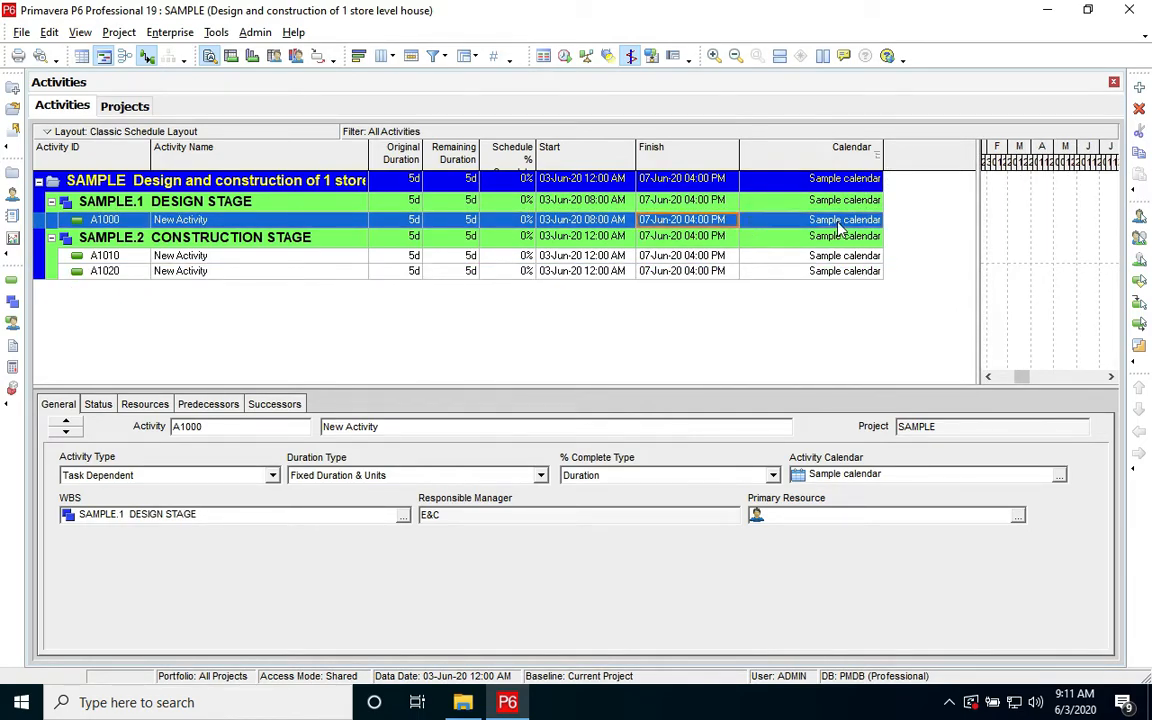
key("Right")
key("Right")
key("Left")
key("Left")
key("Right")
key("Right")
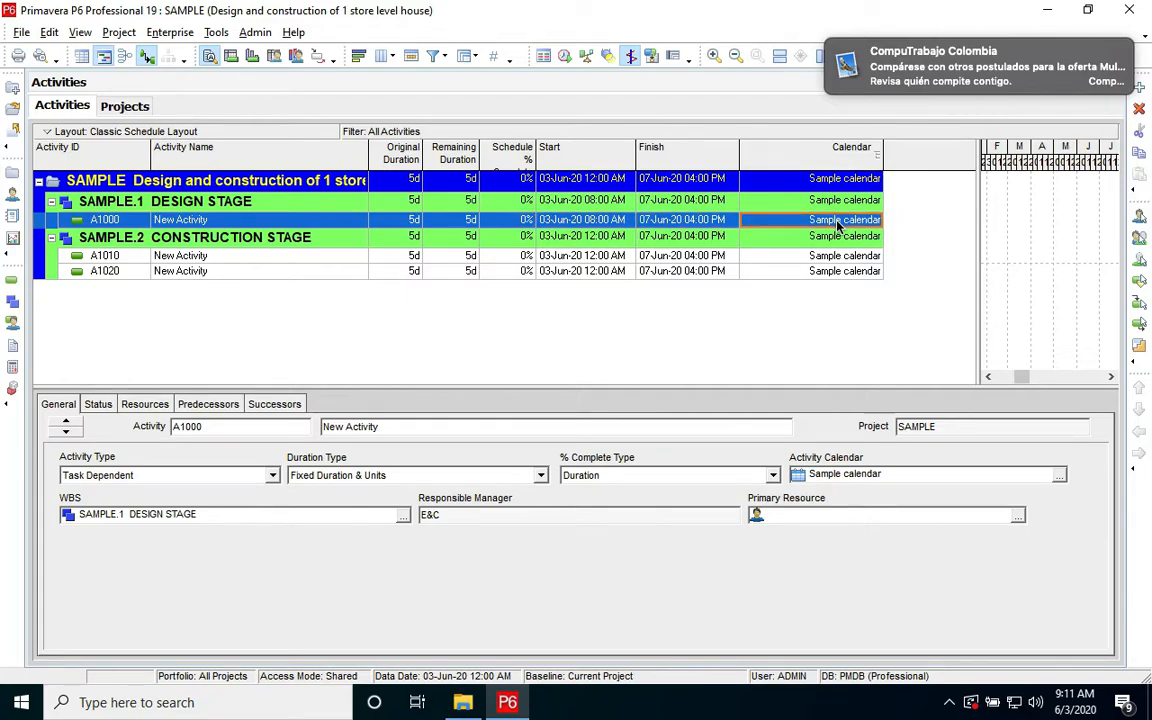
left_click(843, 257)
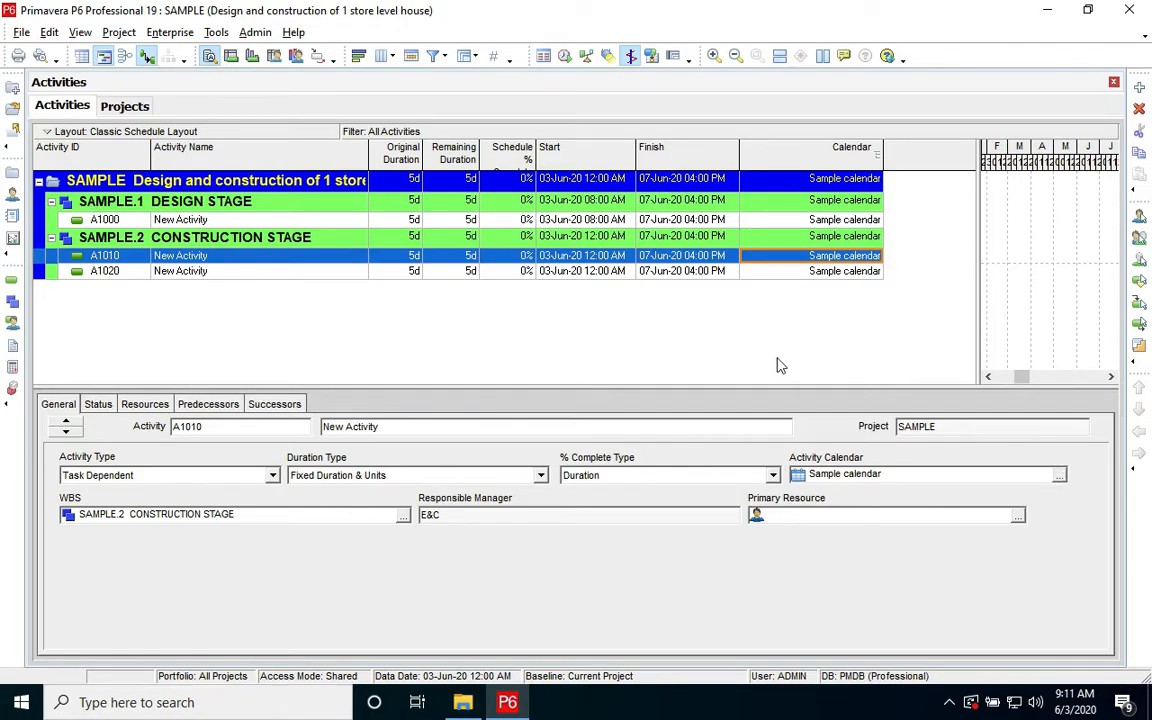
Step: Assign the Corporate - Standard Full Time calendar to activity A1000 under DESIGN STAGE and check its finish date
left_click(862, 221)
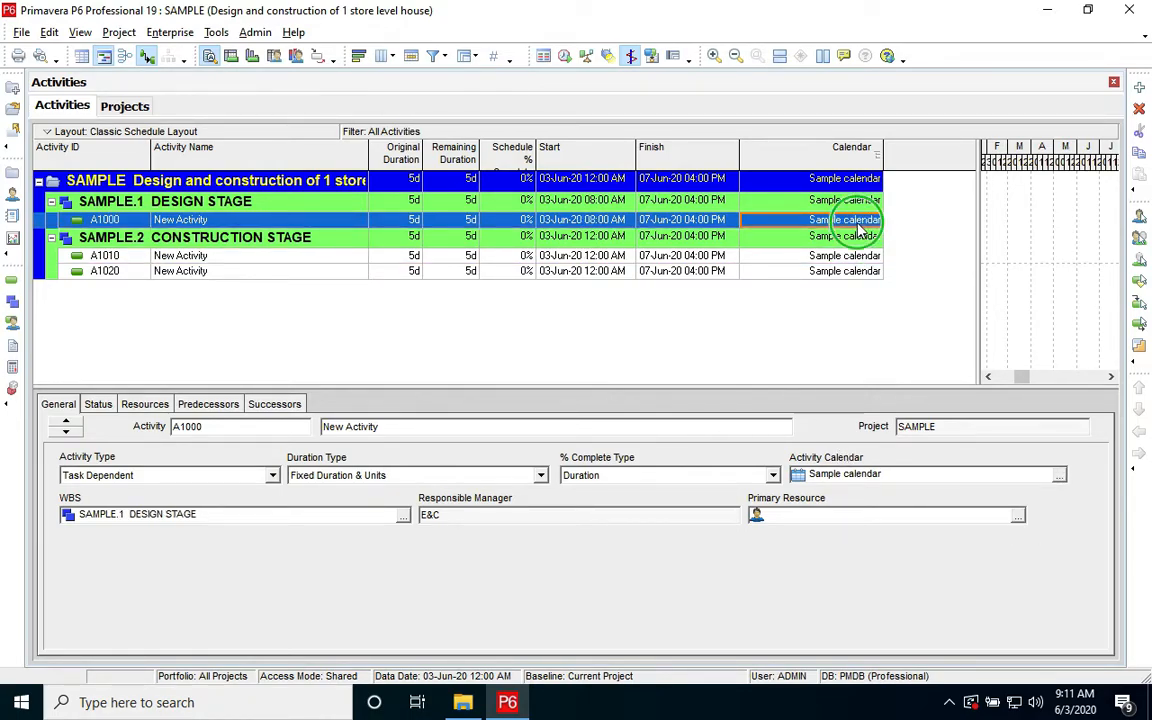
right_click(857, 228)
key("Escape")
left_click(1059, 474)
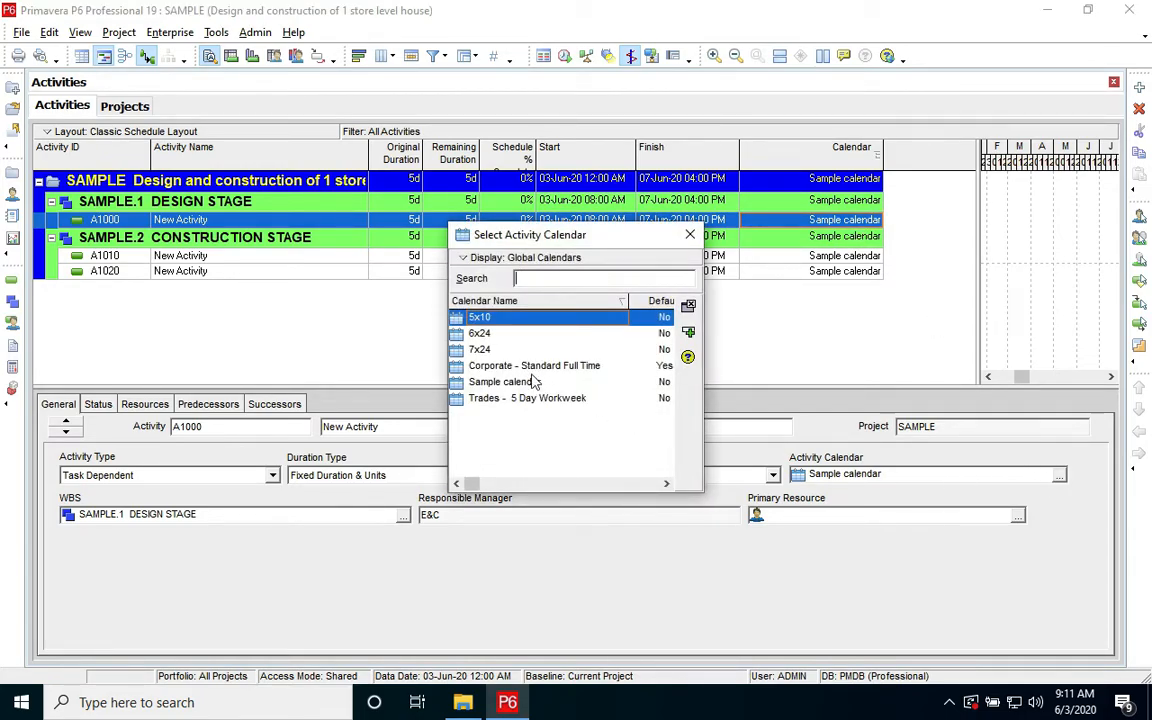
double_click(541, 366)
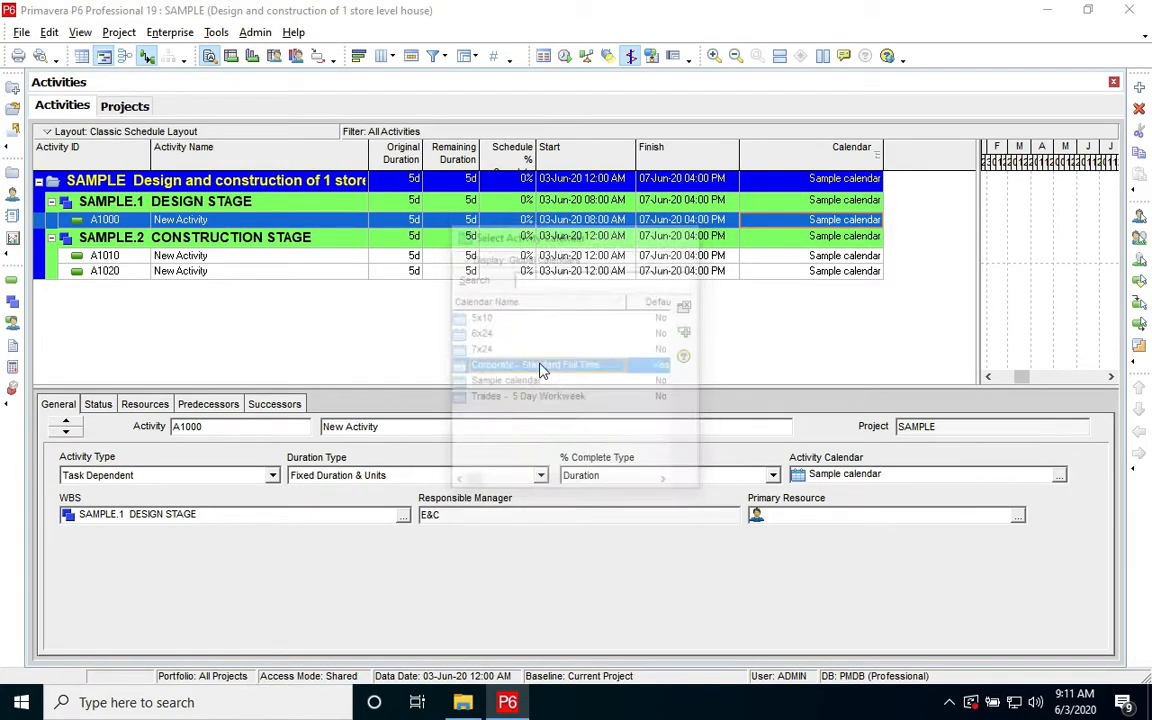
double_click(810, 224)
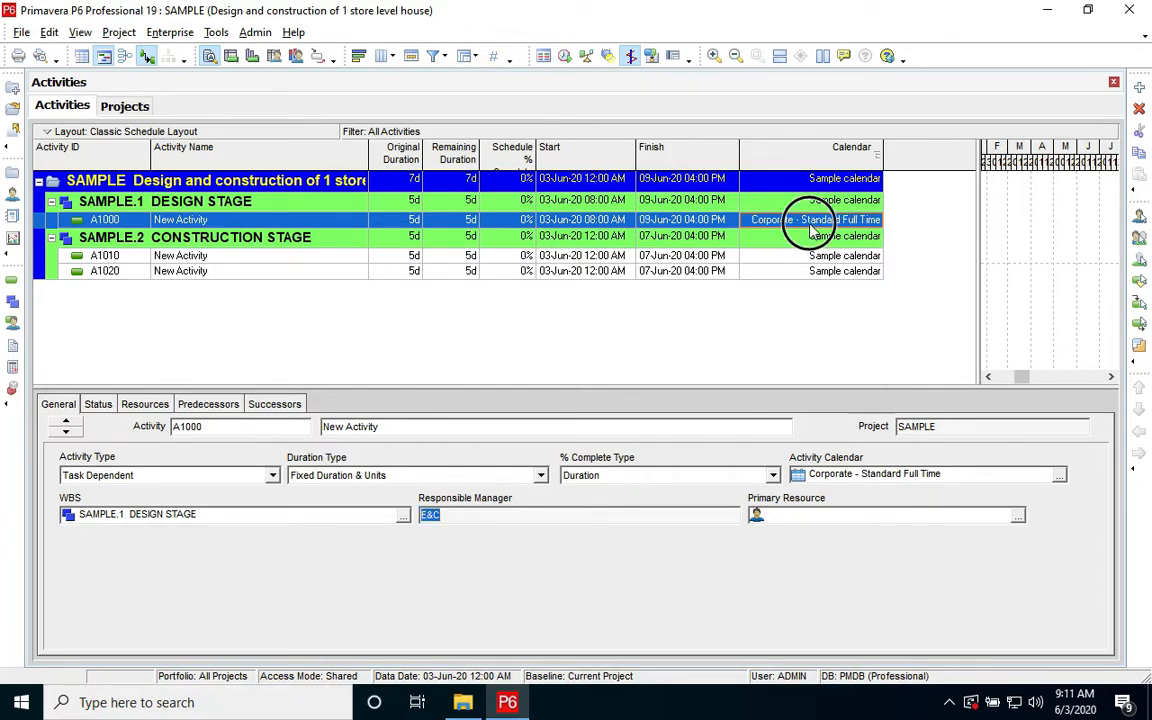
left_click(733, 222)
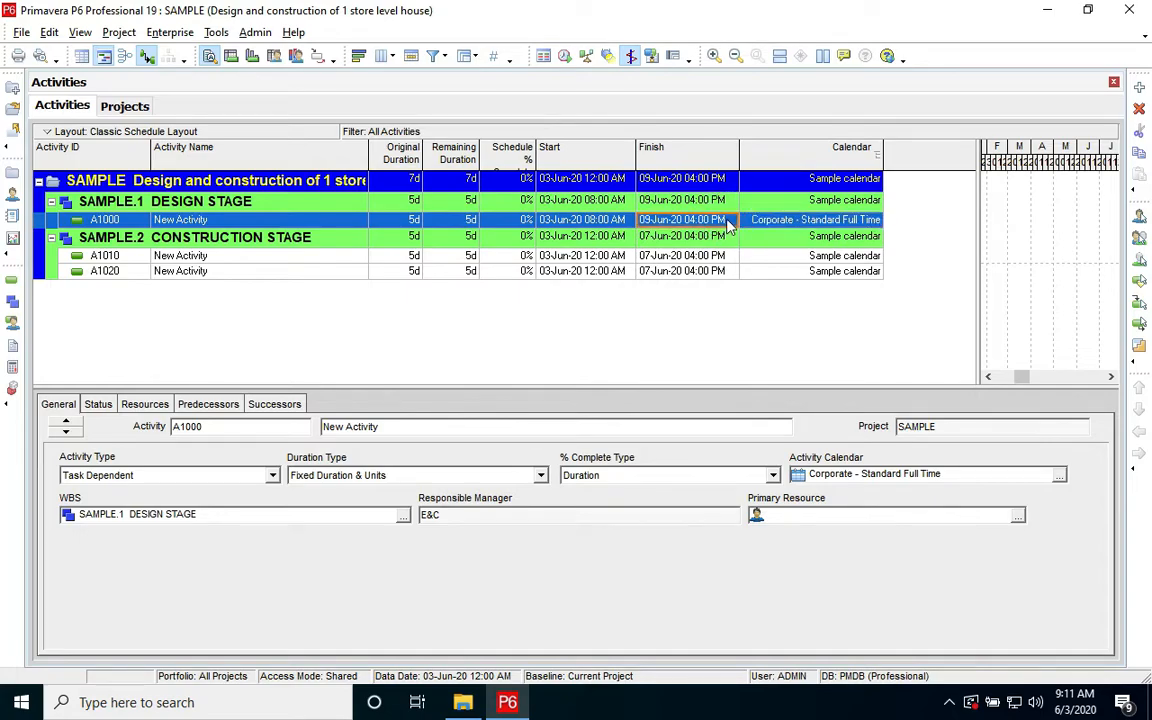
Step: Fill the calendar of activity A1000 down to A1010 and A1020, and check the calendar of each activity
left_click(864, 226)
key("shift+Down")
key("shift+Down")
key("shift+Down")
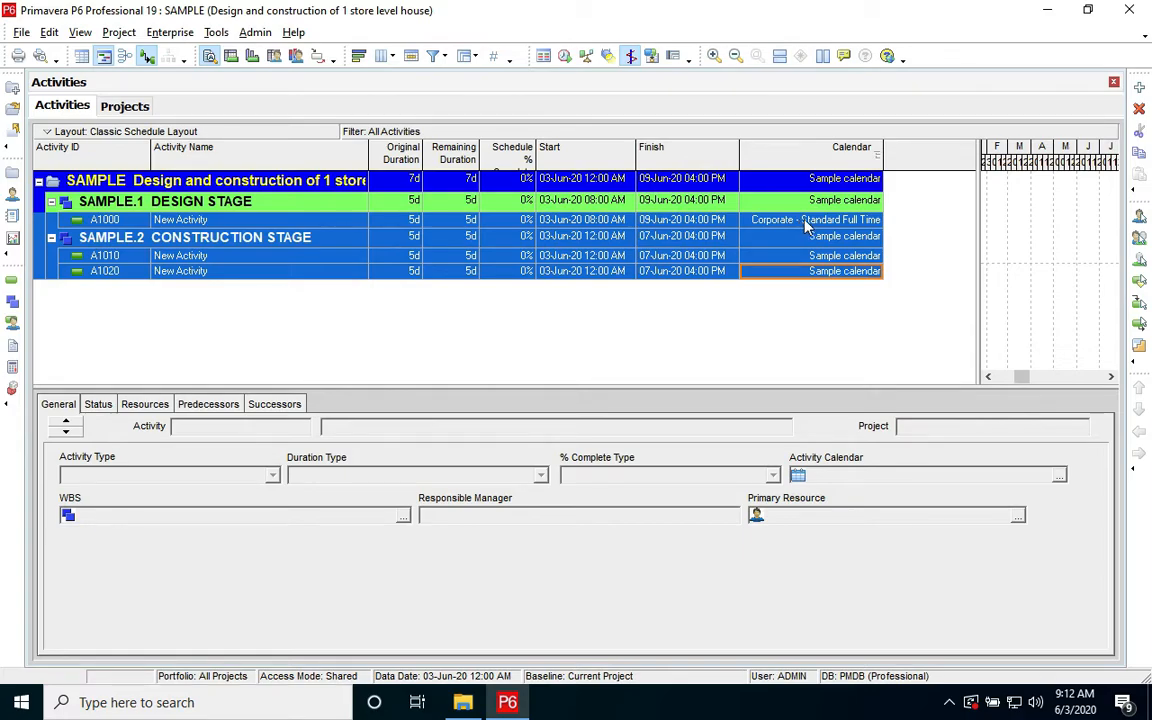
right_click(846, 226)
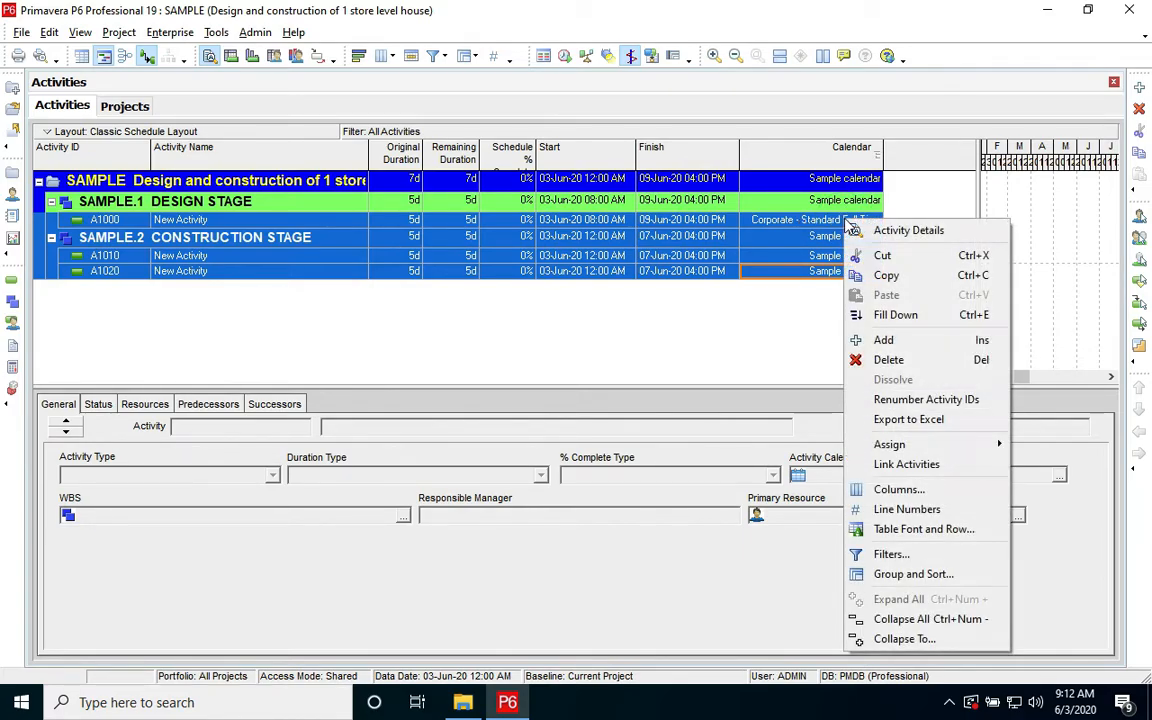
left_click(920, 316)
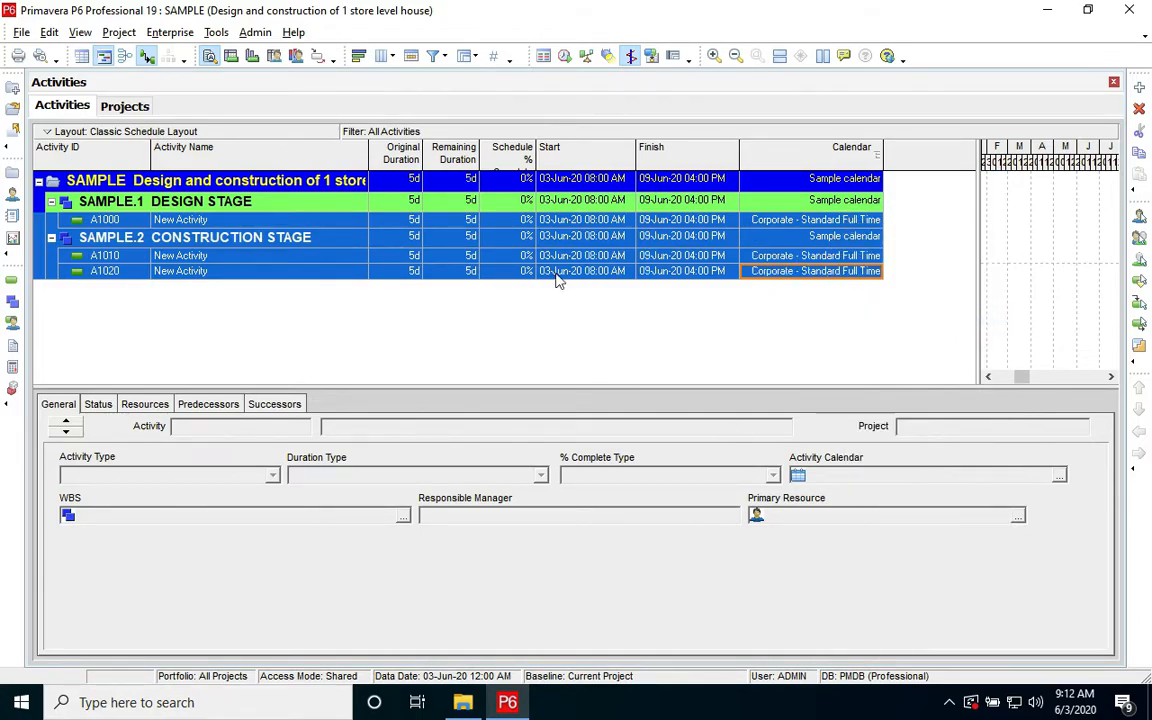
left_click(835, 238)
left_click(823, 256)
left_click(830, 220)
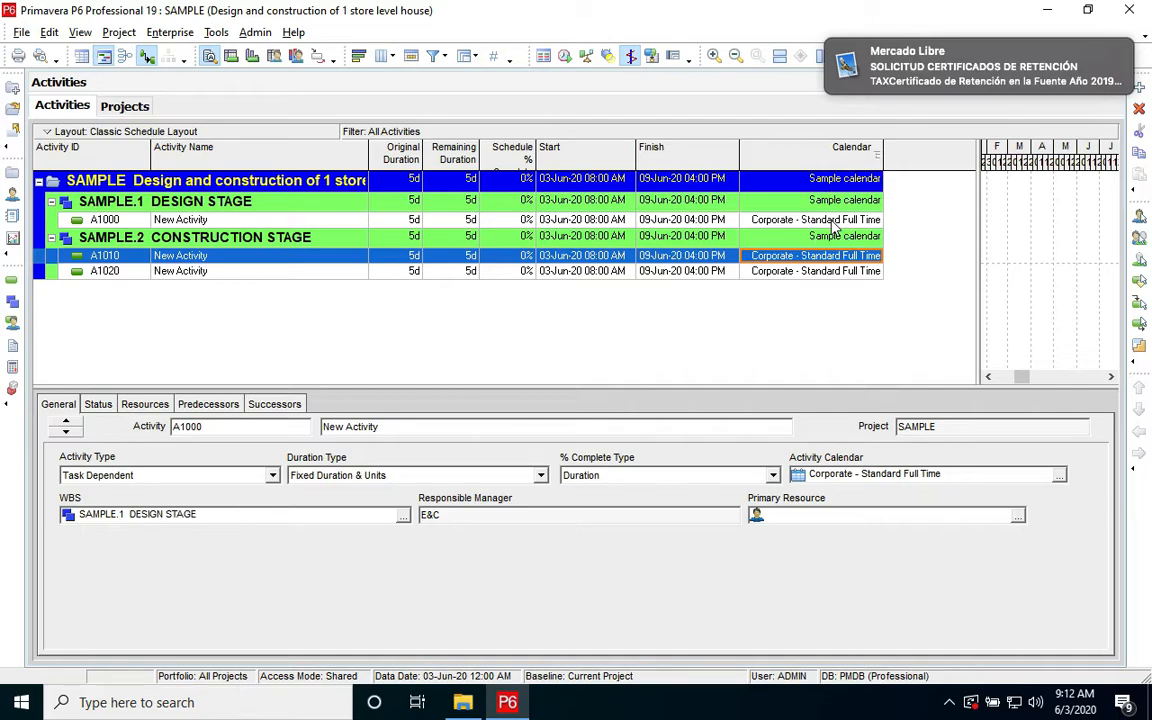
left_click(818, 256)
left_click(818, 270)
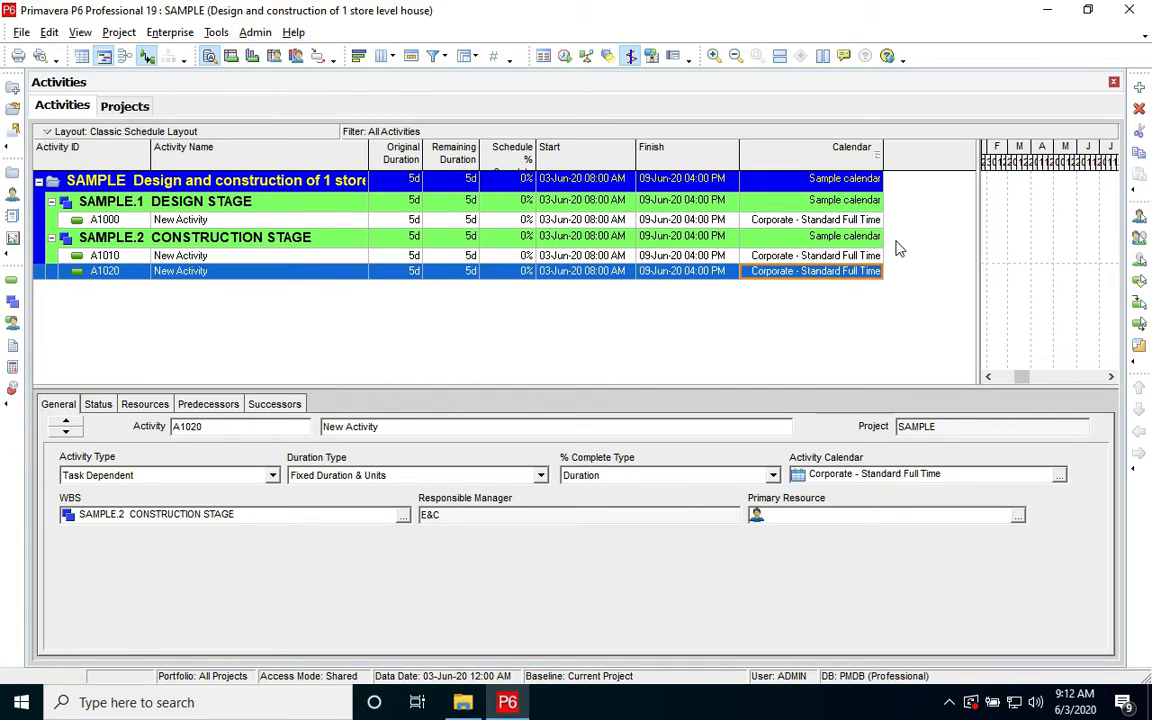
Step: Schedule the project with the existing data date and check the calendars of the WBS rows and activity A1010
left_click(216, 32)
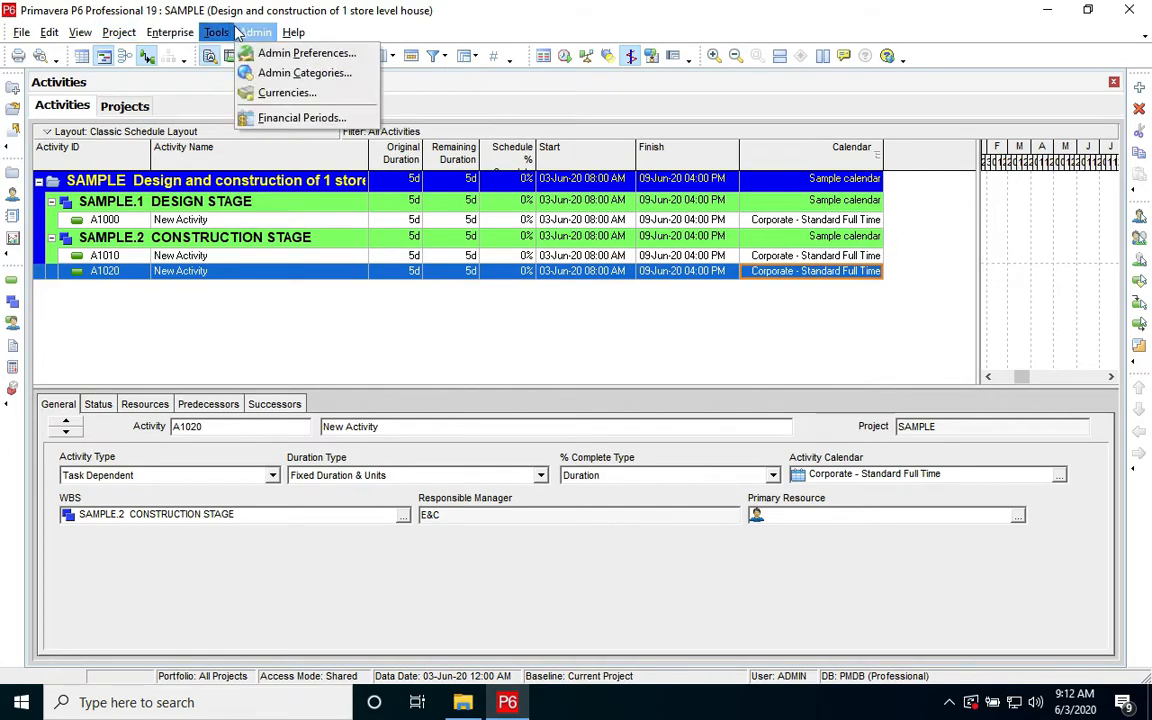
left_click(232, 55)
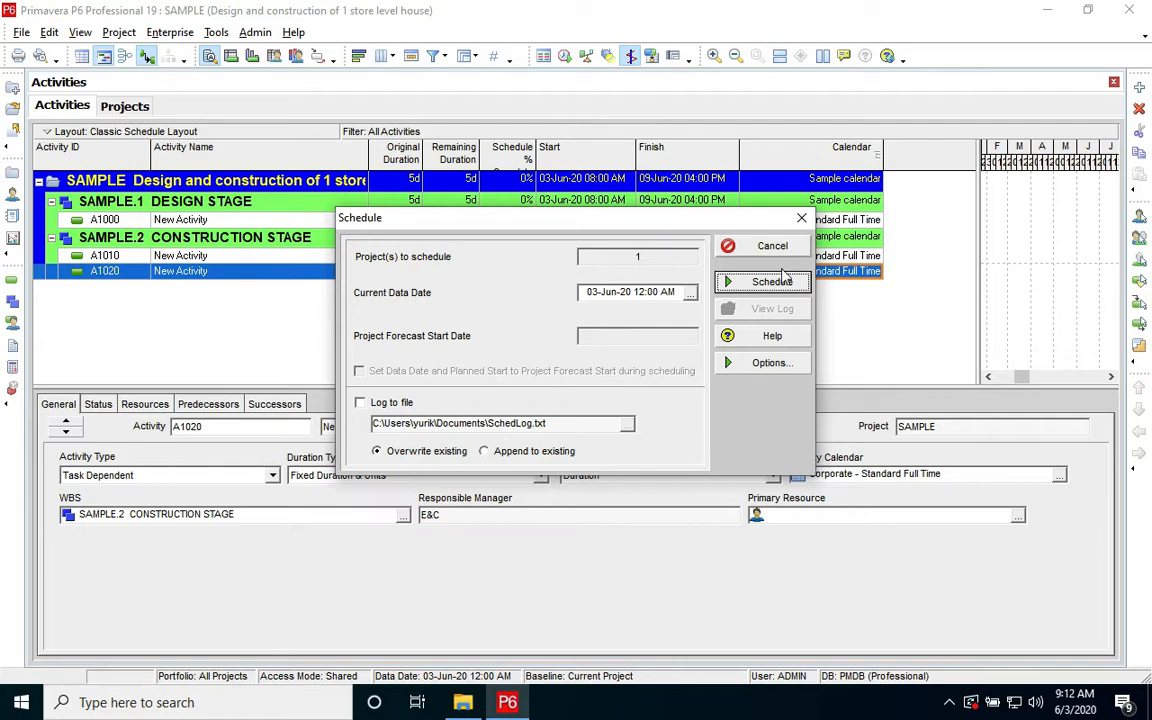
left_click(785, 281)
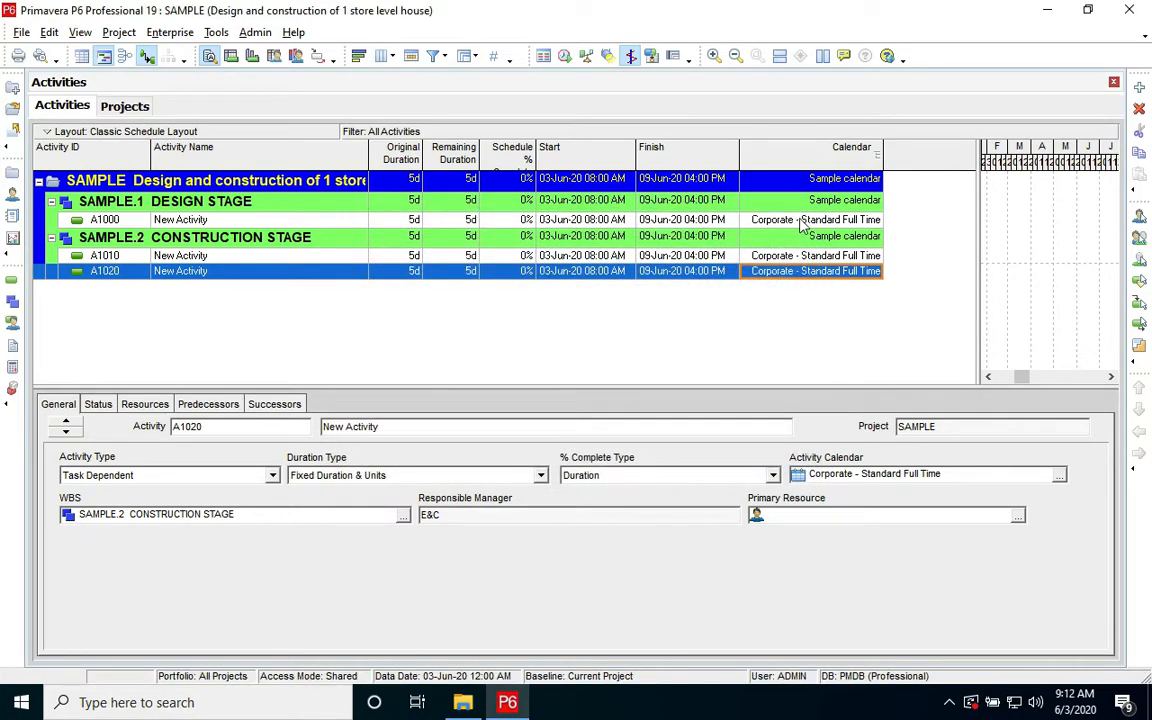
left_click(825, 237)
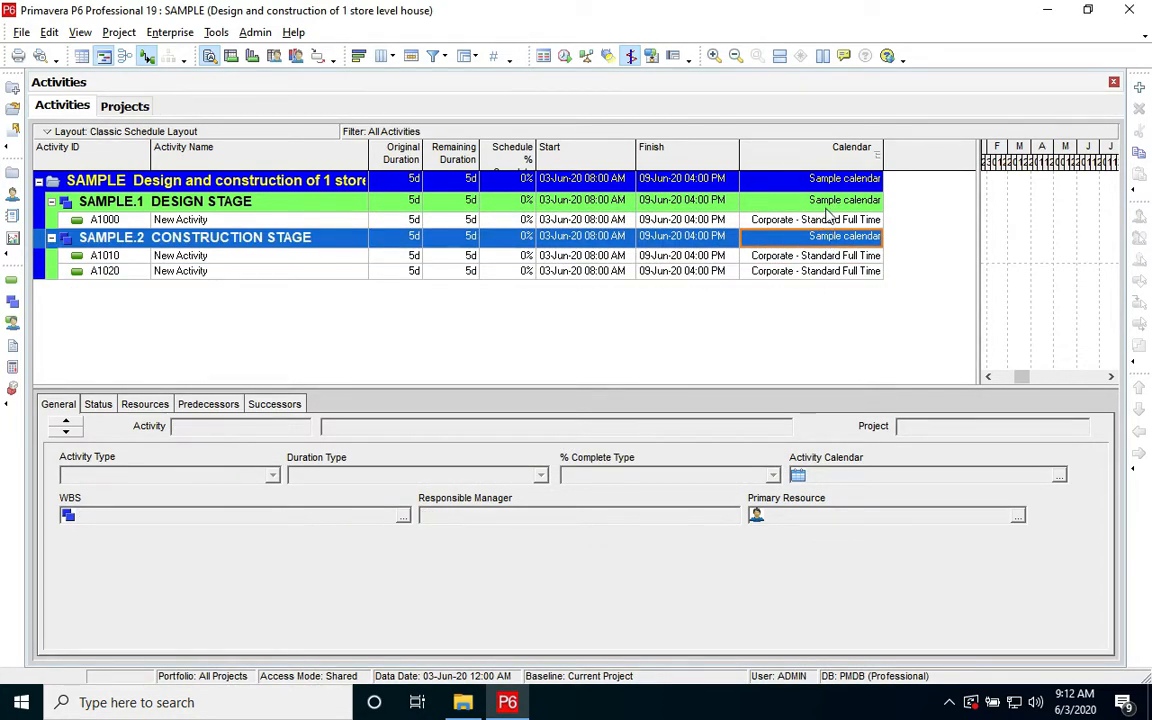
left_click(827, 201)
left_click(705, 237)
left_click(788, 257)
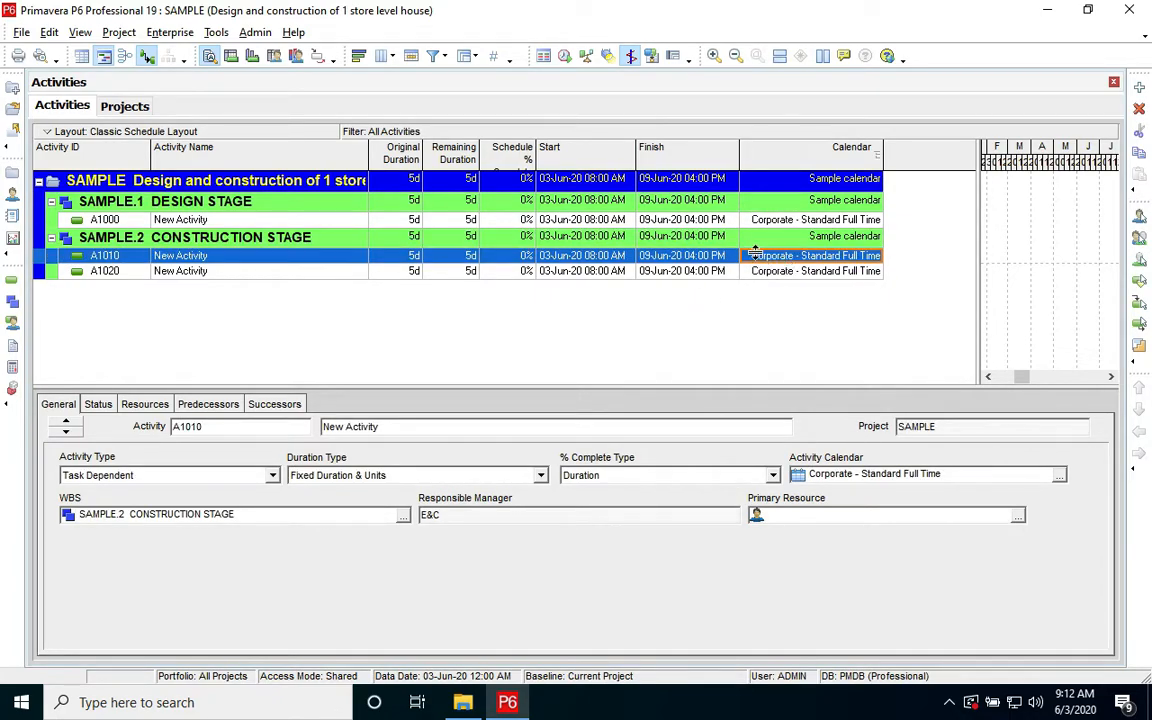
Step: Close the Activities window, reopen the SAMPLE project and check the calendars of the CONSTRUCTION STAGE row and all activities
left_click(1114, 83)
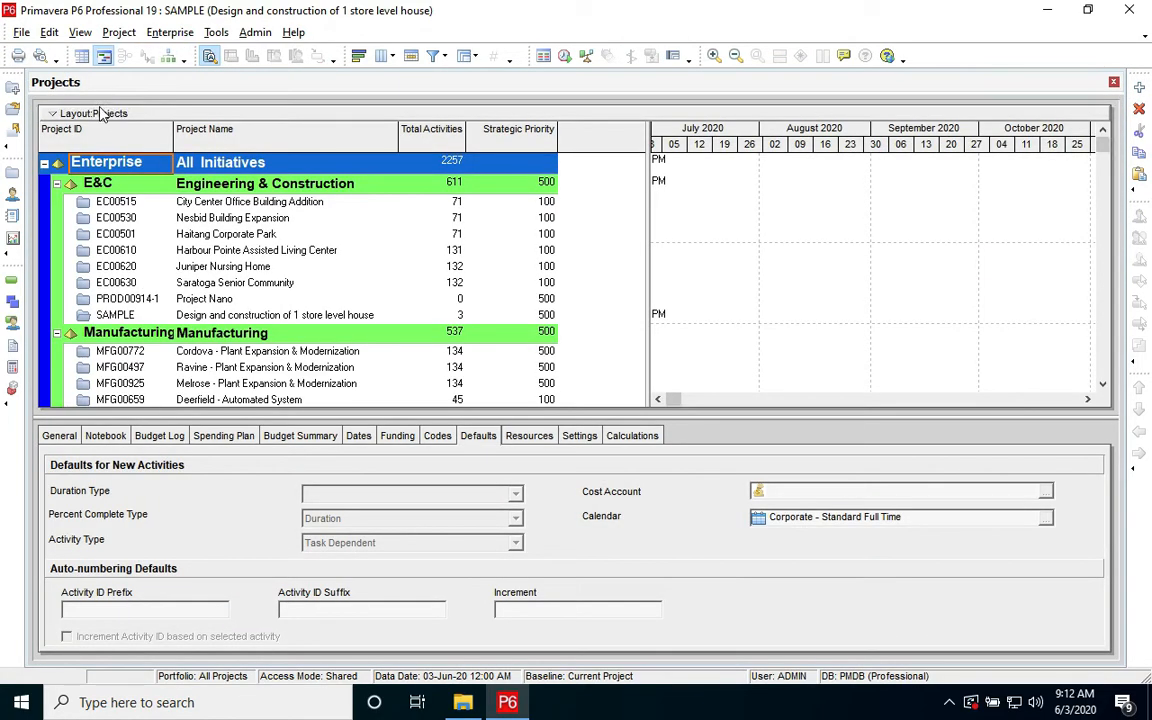
left_click(222, 313)
right_click(220, 314)
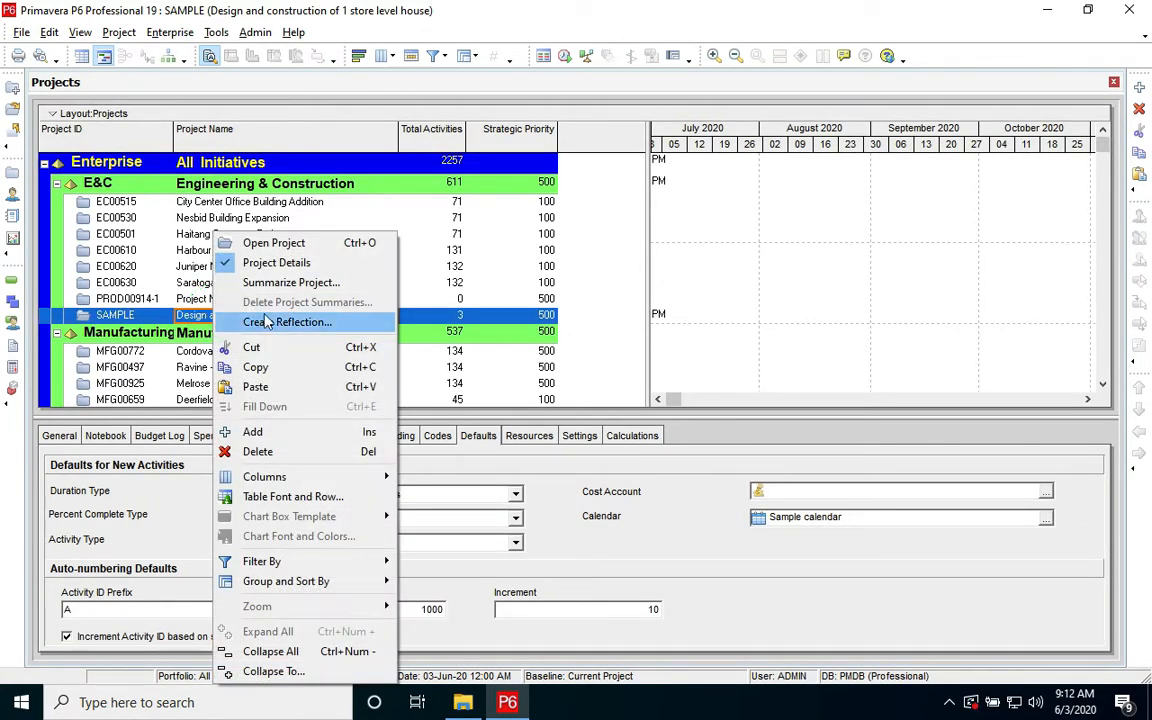
left_click(284, 248)
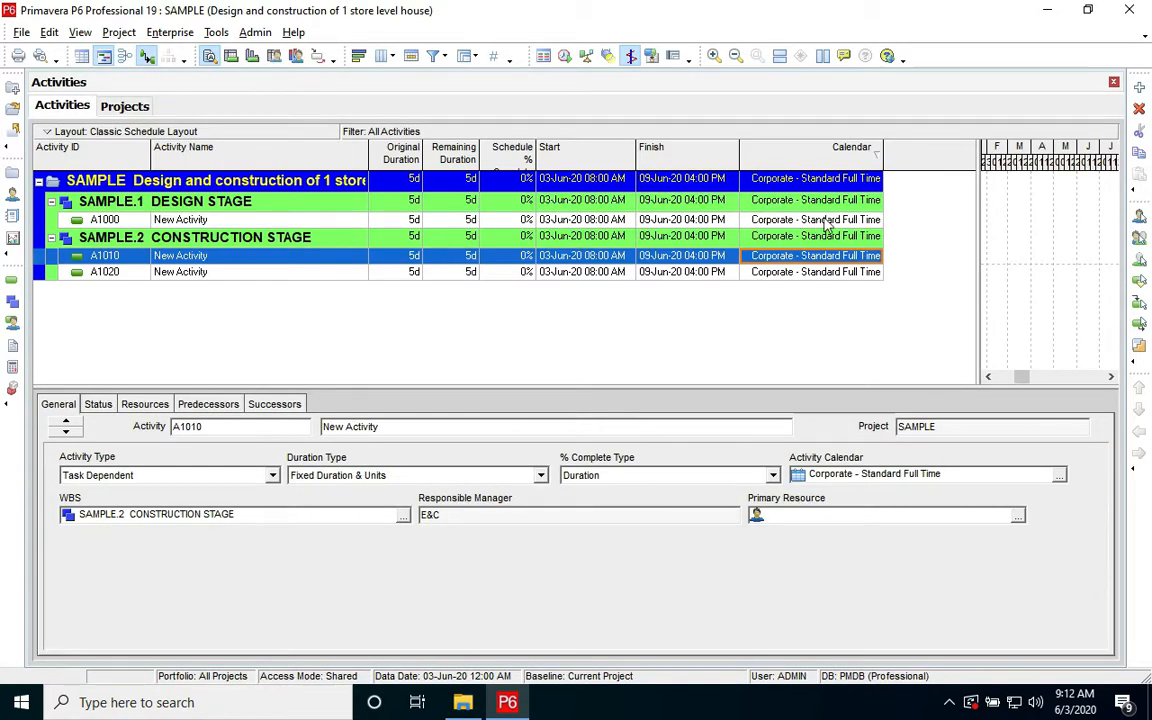
left_click(839, 238)
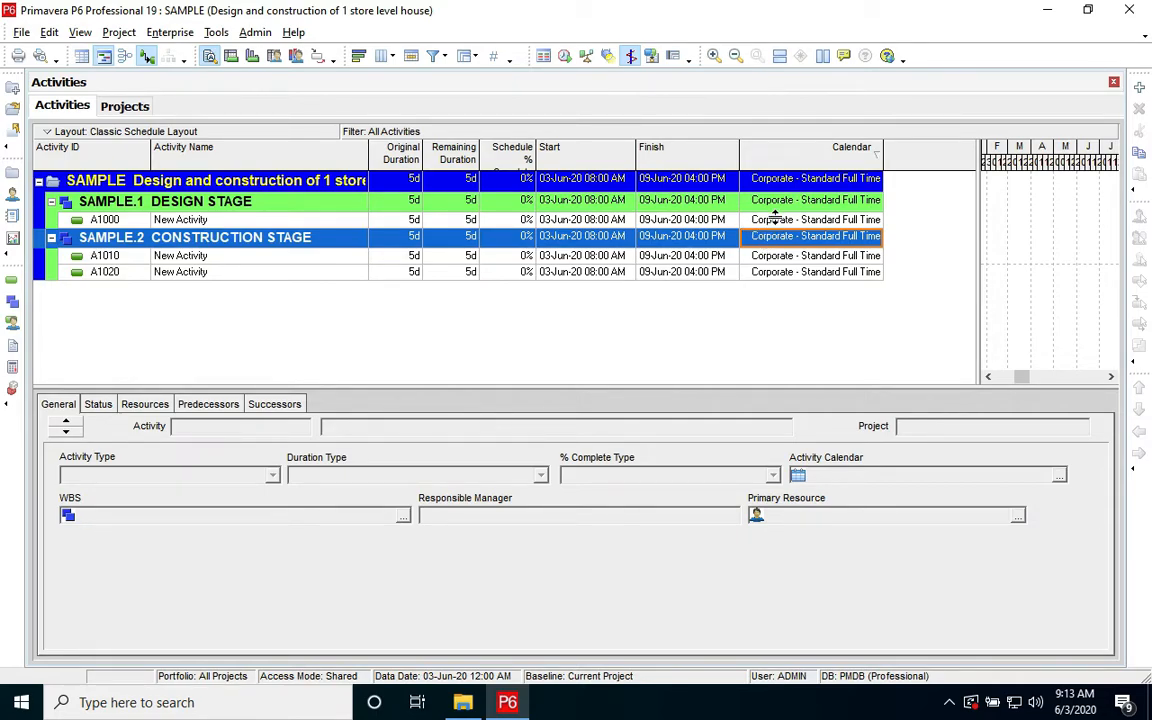
left_click(770, 221)
left_click(770, 257)
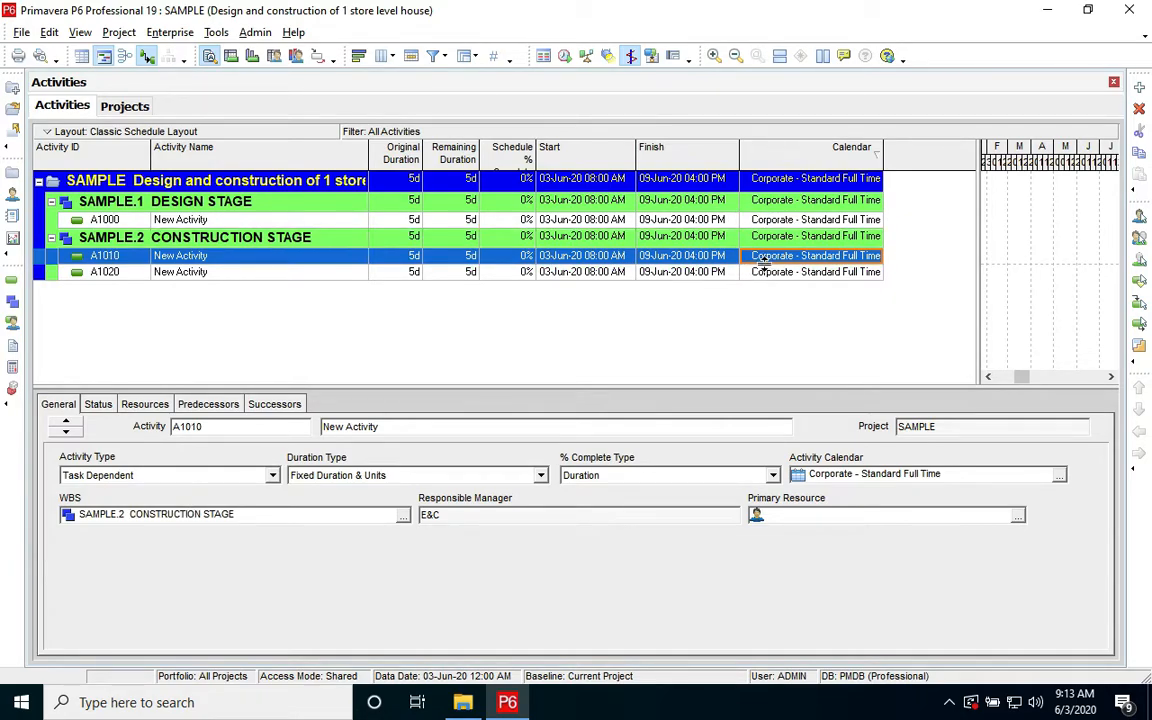
left_click(760, 275)
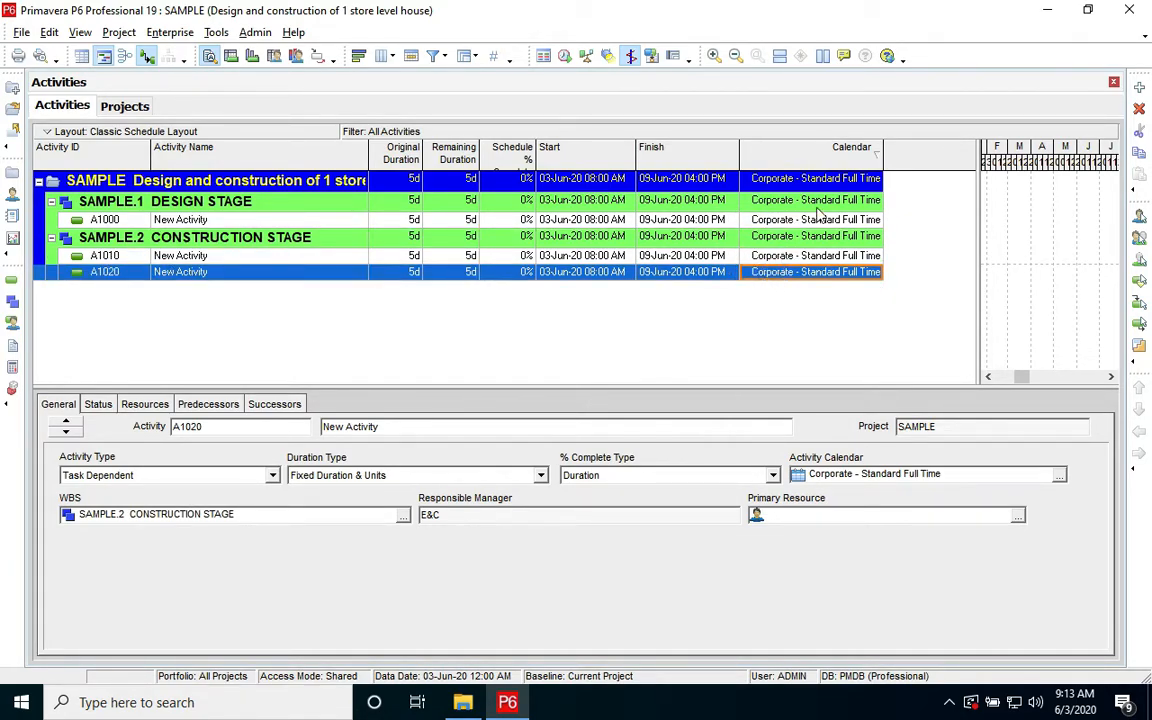
mouse_move(1131, 7)
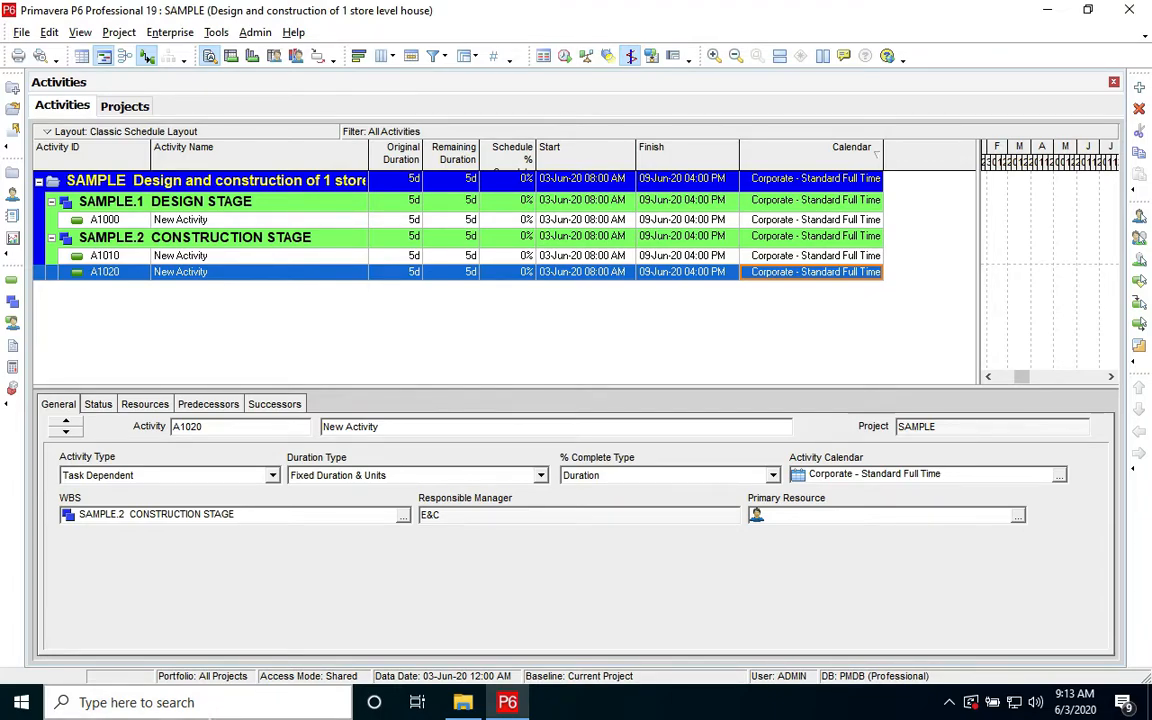
left_click(266, 700)
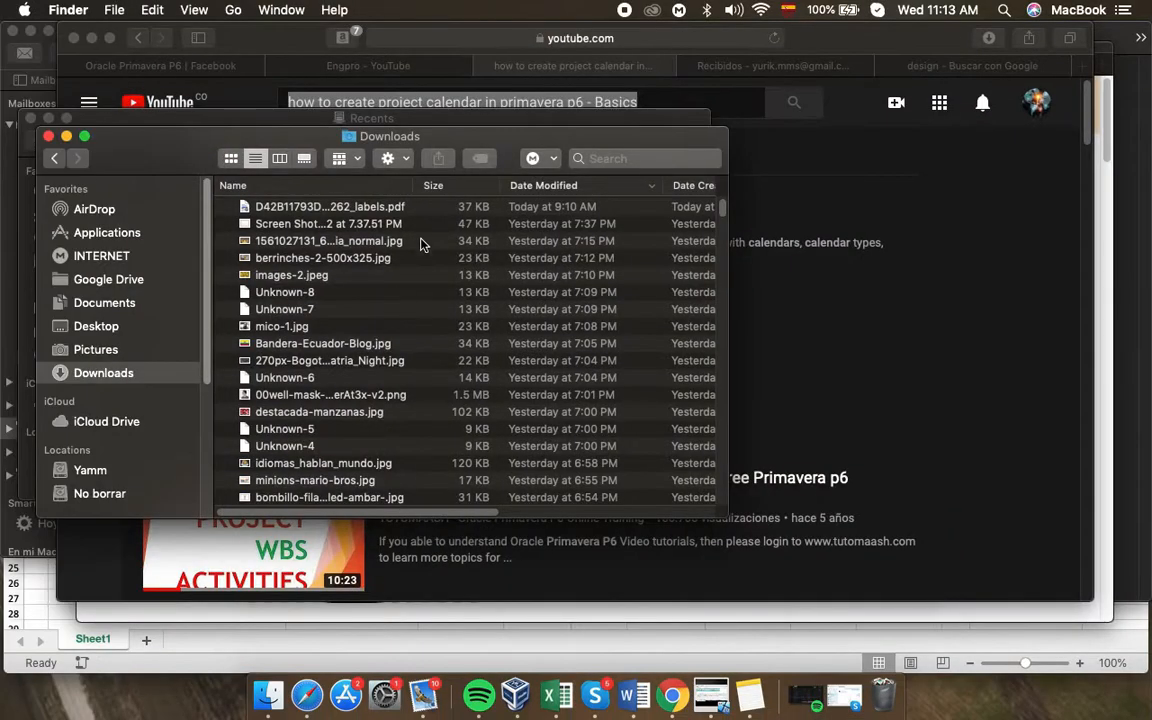